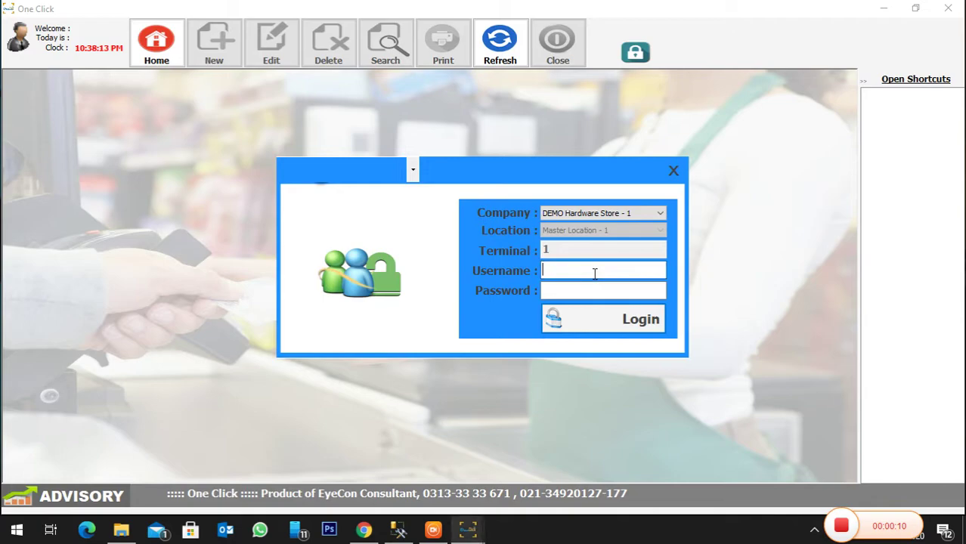
- Log in to One Click with the administrator username and password
{"action": "type", "text": "admin"}
{"action": "key", "text": "Tab"}
{"action": "type", "text": "admin"}
{"action": "key", "text": "Return"}
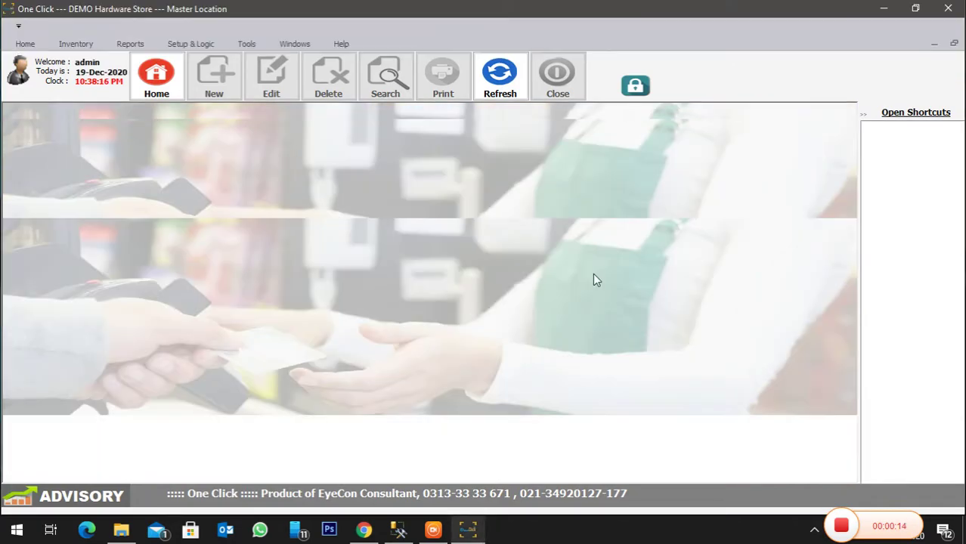
- From Inventory > Product Detail, start a new product and expand the Tools & Equipment category
{"action": "left_click", "coordinate": [89, 43]}
{"action": "left_click", "coordinate": [23, 77]}
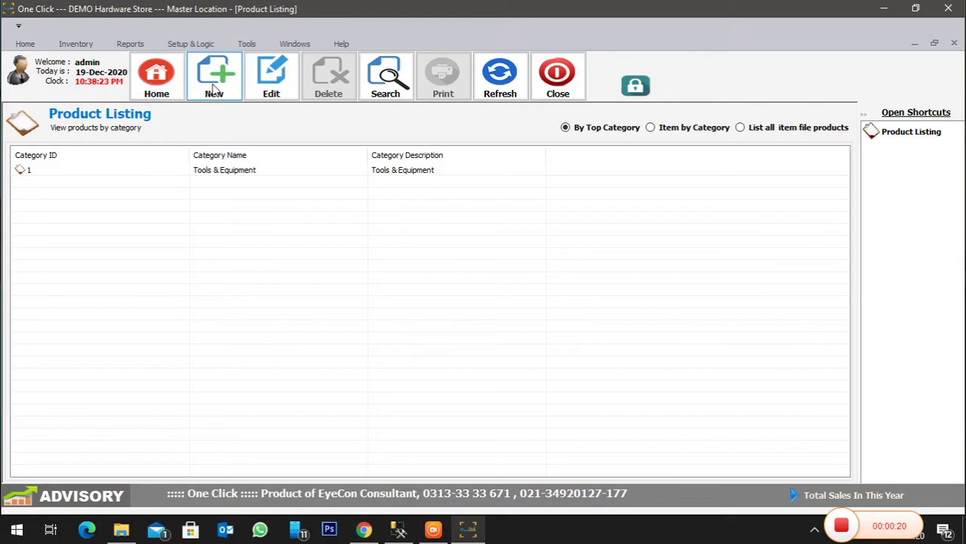
{"action": "left_click", "coordinate": [213, 88]}
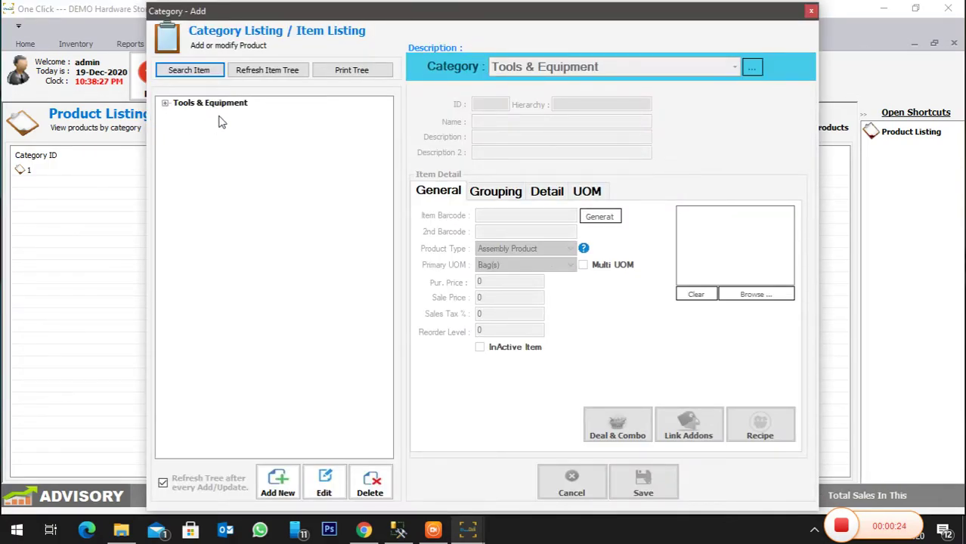
{"action": "left_click", "coordinate": [230, 103]}
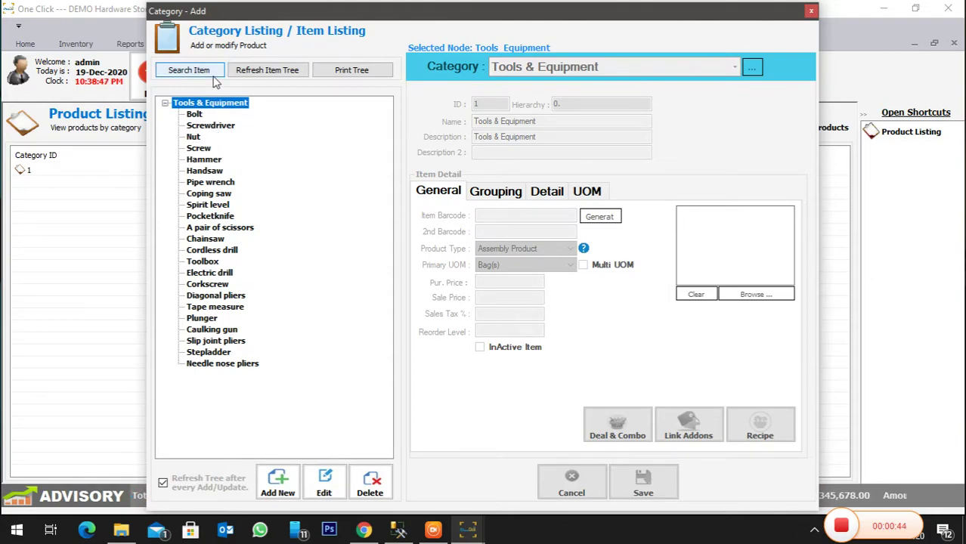
- Find the Hammer item by name, change its sale price from 20 to 30, and save
{"action": "left_click", "coordinate": [214, 75]}
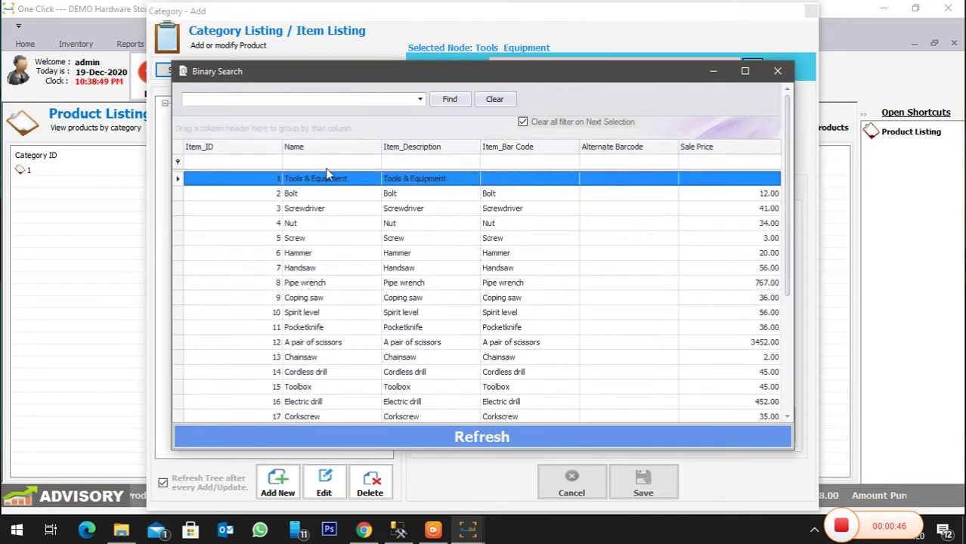
{"action": "left_click", "coordinate": [337, 163]}
{"action": "type", "text": "h"}
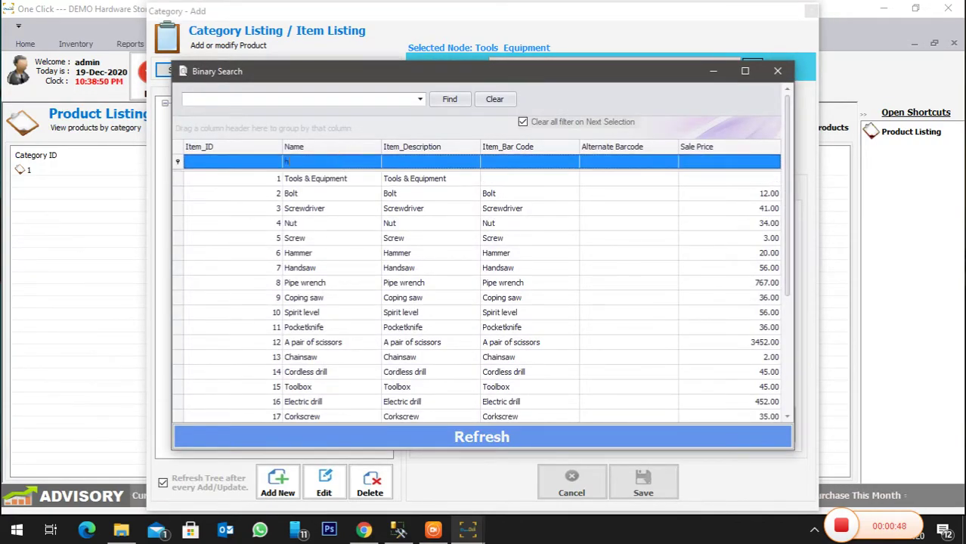
{"action": "type", "text": "amme"}
{"action": "double_click", "coordinate": [338, 176]}
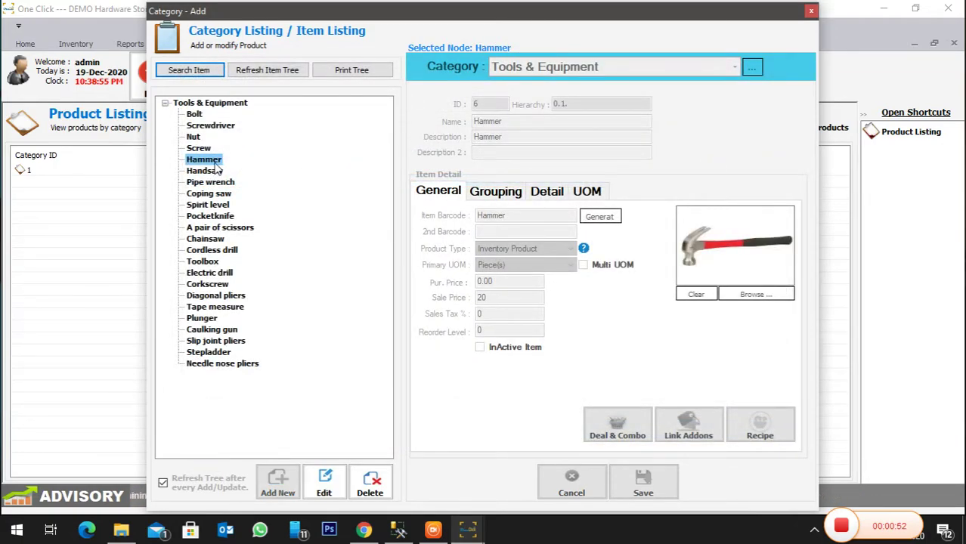
{"action": "left_click", "coordinate": [329, 475]}
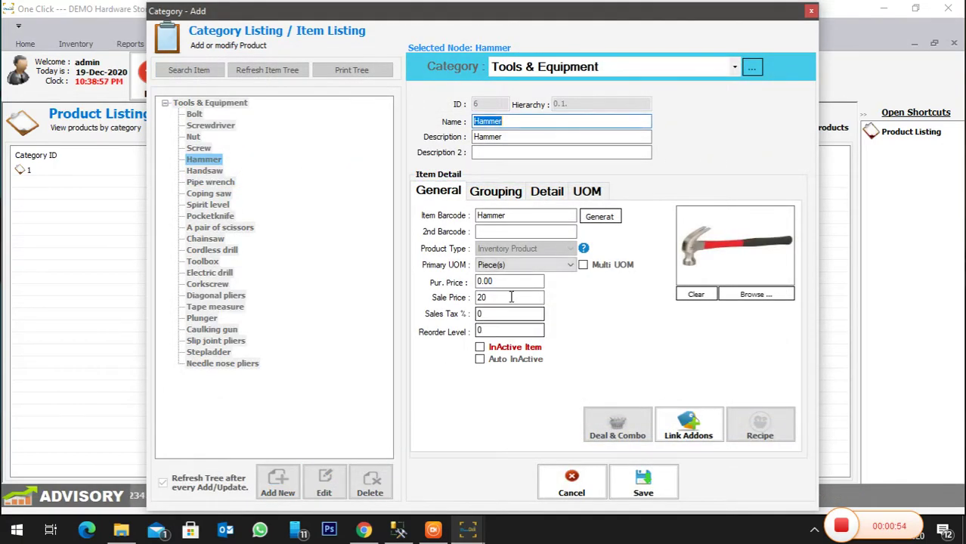
{"action": "left_click_drag", "start_coordinate": [512, 297], "coordinate": [360, 298]}
{"action": "type", "text": "30"}
{"action": "left_click", "coordinate": [643, 482]}
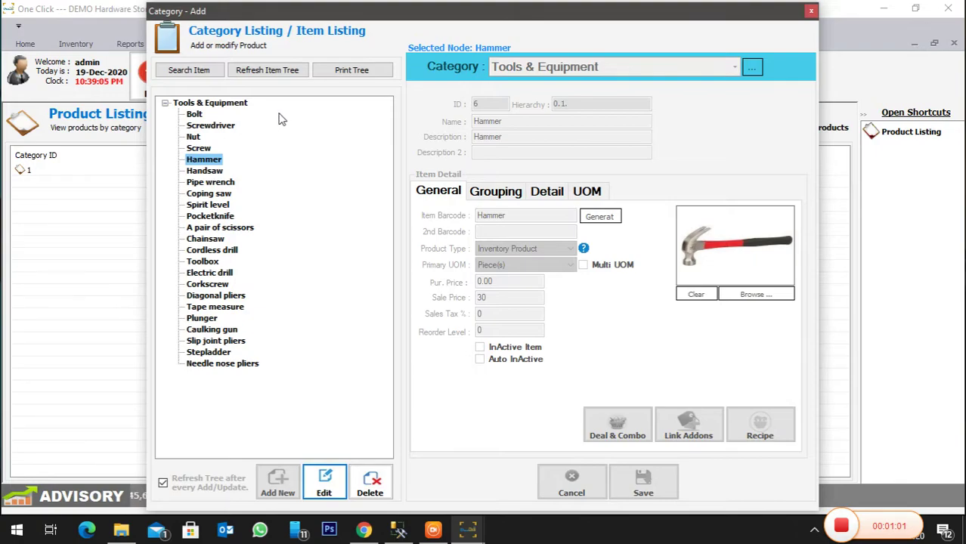
- Add a new Tools & Equipment item named and described '1 Inch Screw'
{"action": "left_click", "coordinate": [224, 104]}
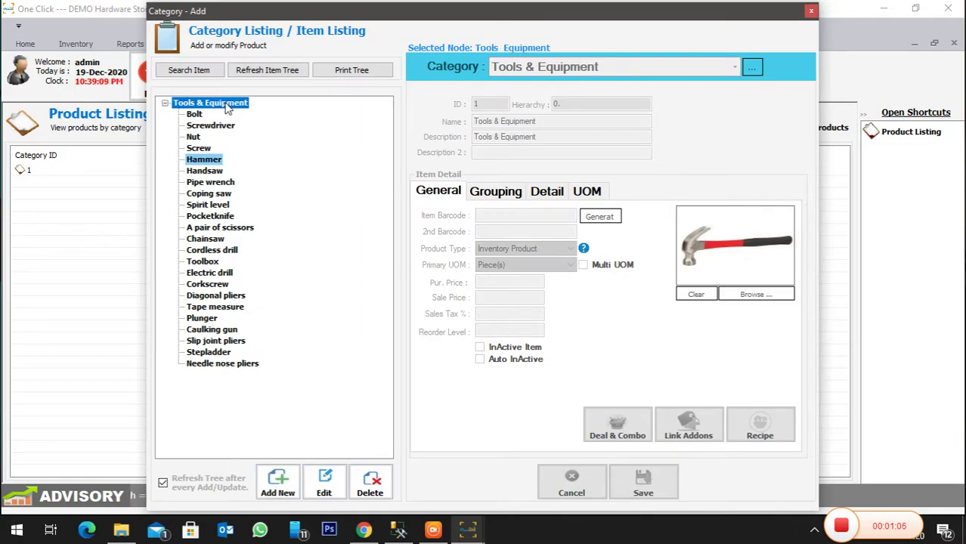
{"action": "left_click", "coordinate": [278, 483]}
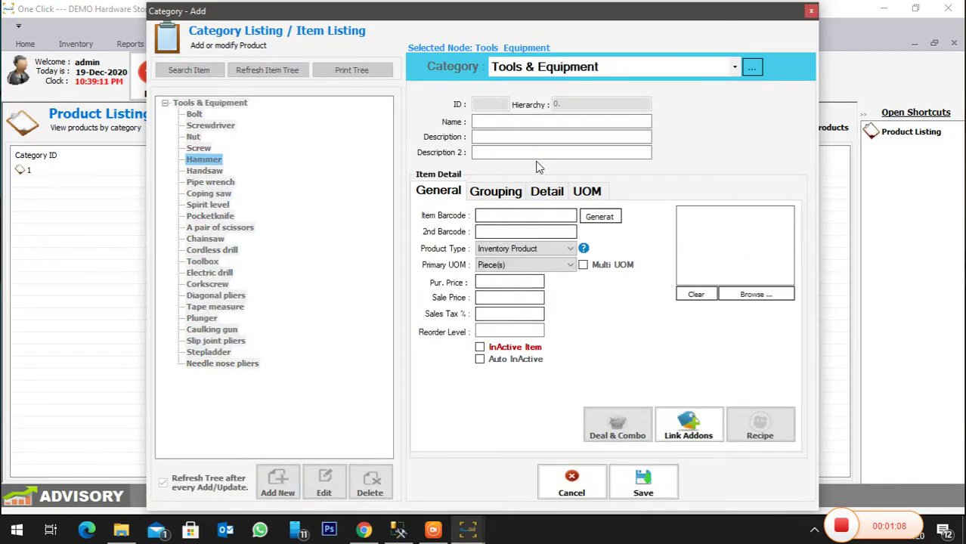
{"action": "left_click", "coordinate": [529, 123]}
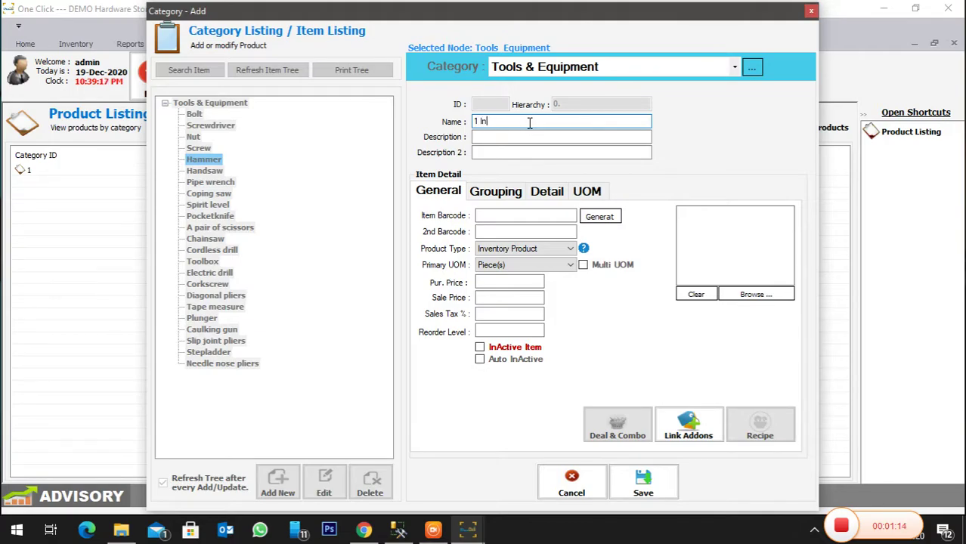
{"action": "type", "text": "1 Inch Screw"}
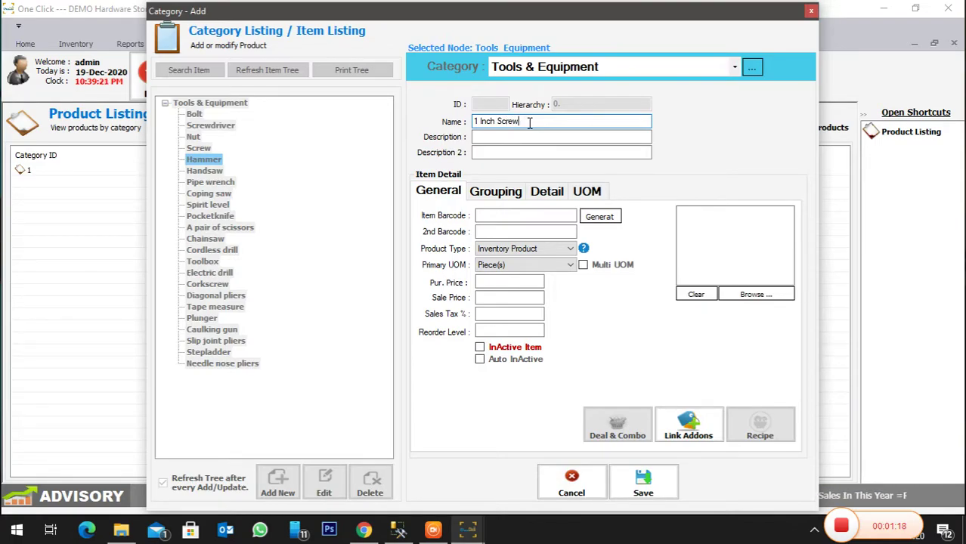
{"action": "key", "text": "ctrl+a"}
{"action": "key", "text": "ctrl+c"}
{"action": "left_click", "coordinate": [523, 137]}
{"action": "key", "text": "ctrl+v"}
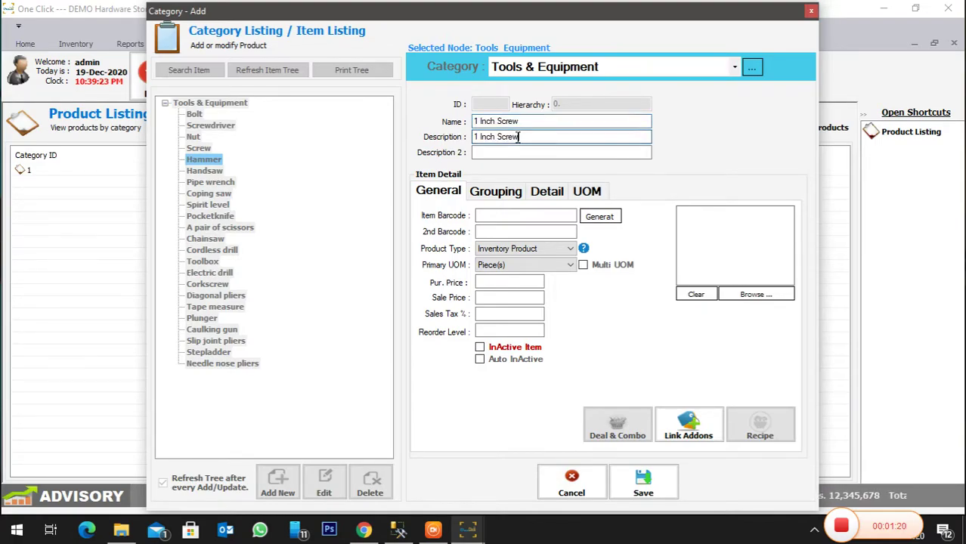
- Give the item barcode 00001 and purchase price 1
{"action": "left_click", "coordinate": [499, 214]}
{"action": "key", "text": "ctrl+v"}
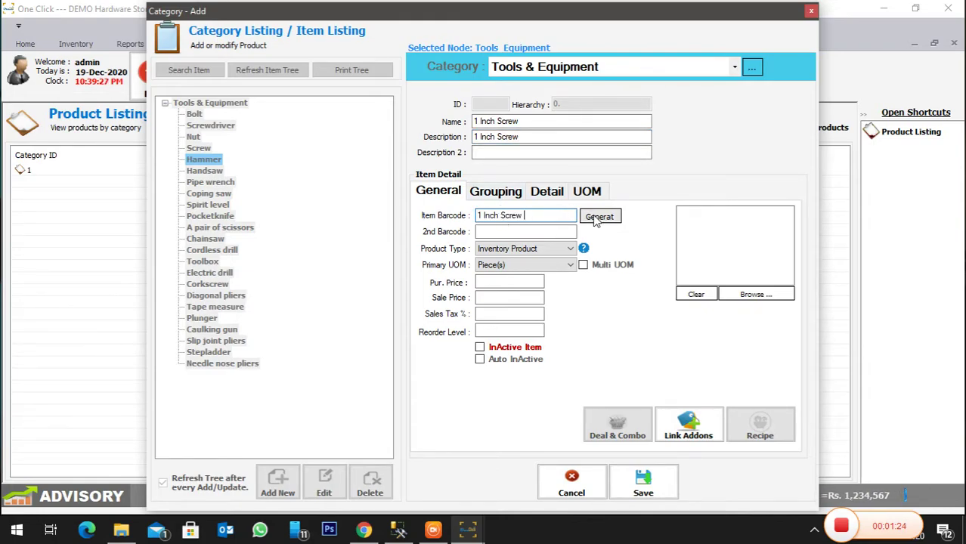
{"action": "left_click", "coordinate": [597, 217]}
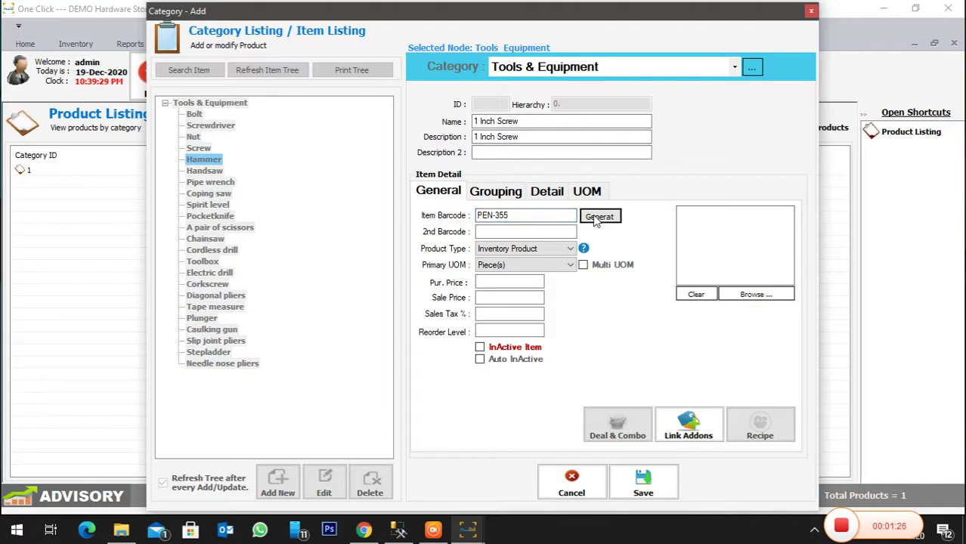
{"action": "left_click_drag", "start_coordinate": [568, 219], "coordinate": [344, 218]}
{"action": "type", "text": "00001"}
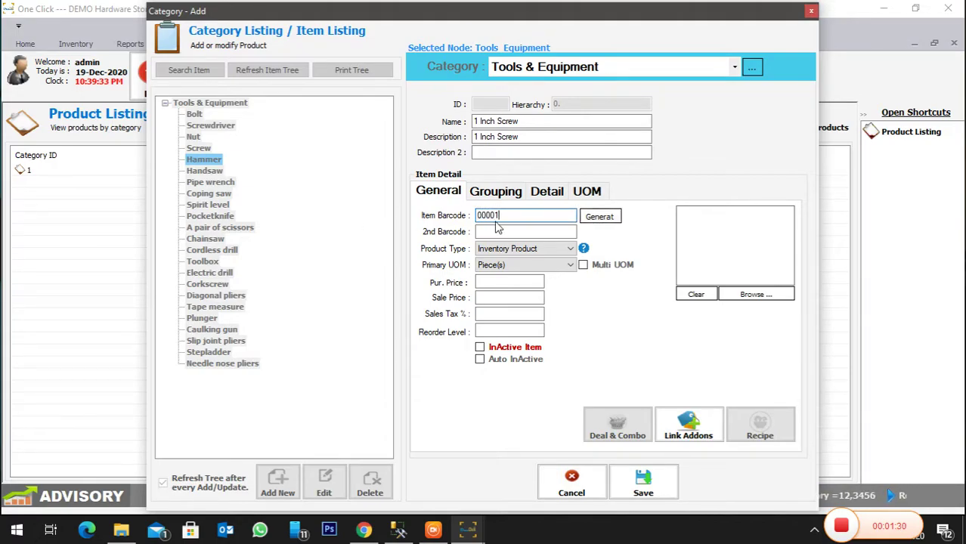
{"action": "left_click", "coordinate": [521, 284]}
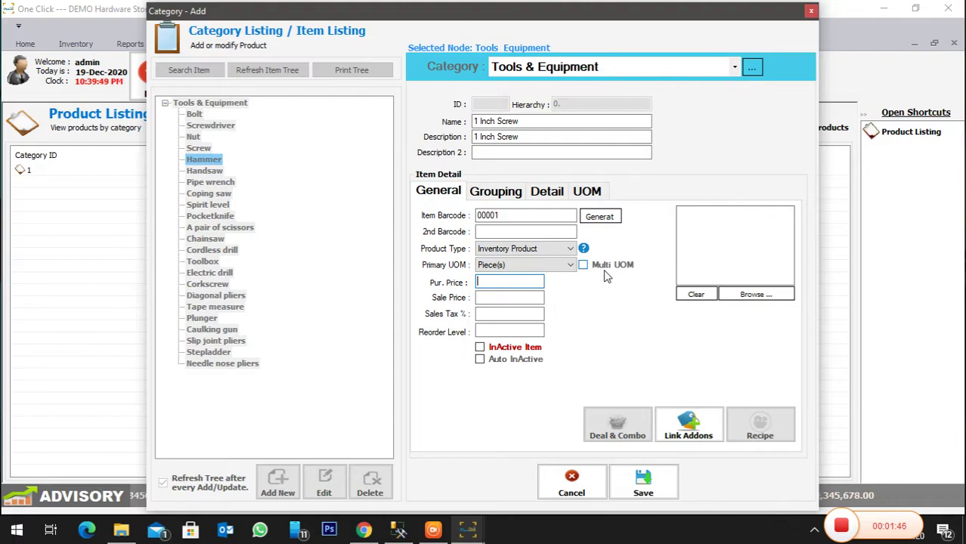
{"action": "type", "text": "1"}
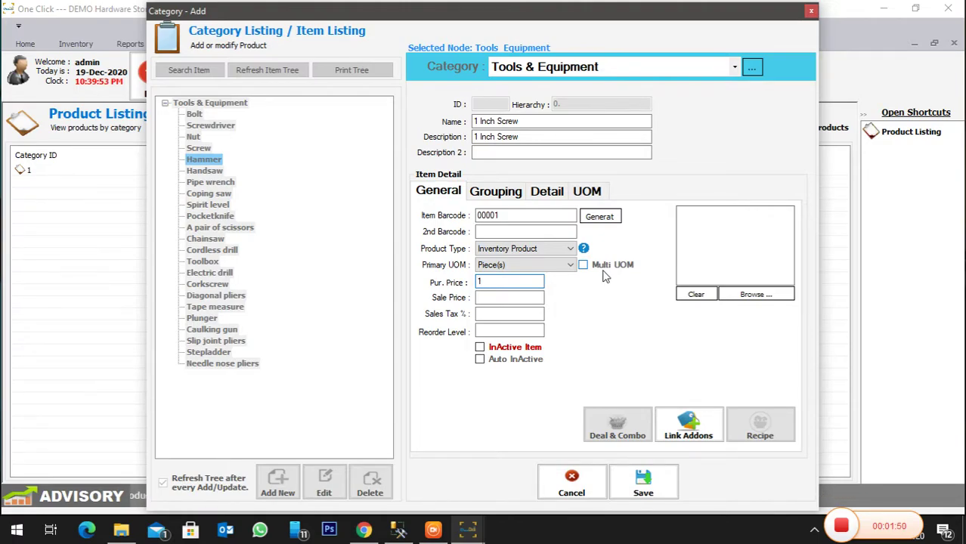
{"action": "left_click", "coordinate": [520, 295]}
- Make Box(s) the purchasing unit, keeping Piece(s) as the selling unit
{"action": "left_click", "coordinate": [594, 195]}
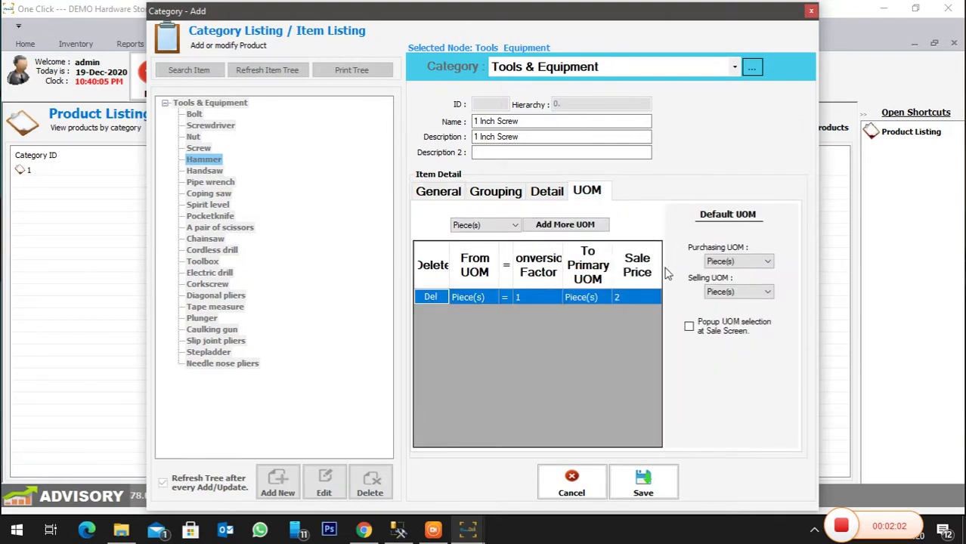
{"action": "left_click", "coordinate": [712, 261]}
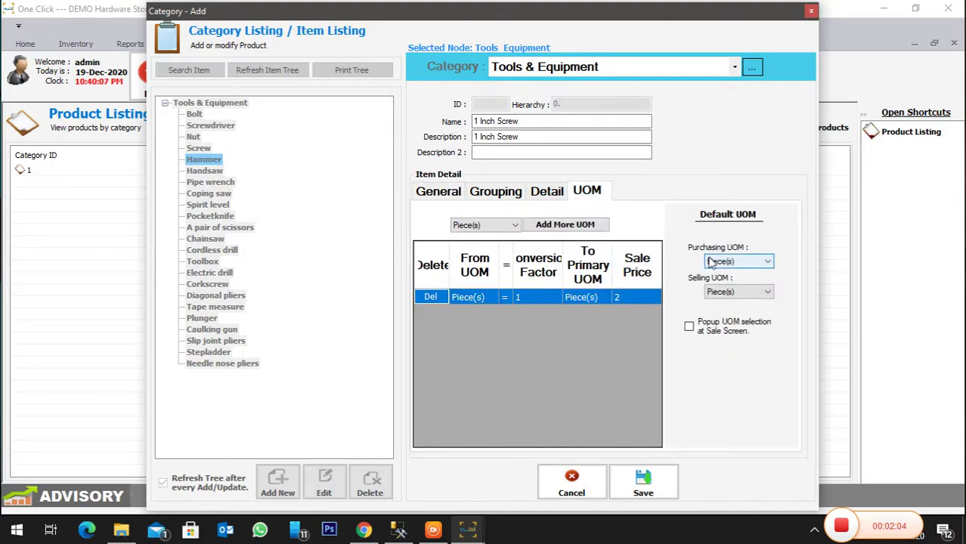
{"action": "left_click", "coordinate": [734, 261]}
{"action": "left_click", "coordinate": [730, 286]}
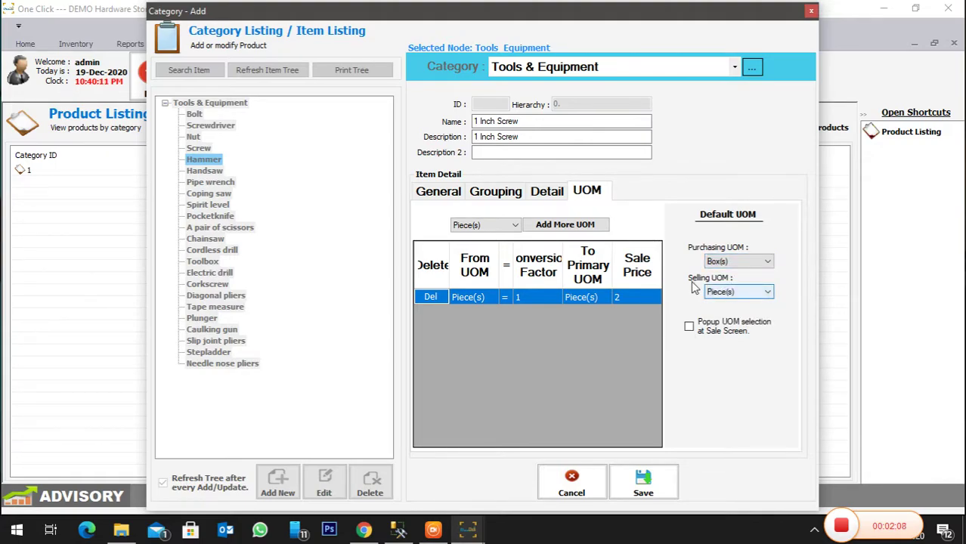
{"action": "left_click", "coordinate": [738, 295]}
- Add a Box(s) unit of 10 pieces priced 20, asking for unit choice at sale
{"action": "left_click", "coordinate": [491, 225]}
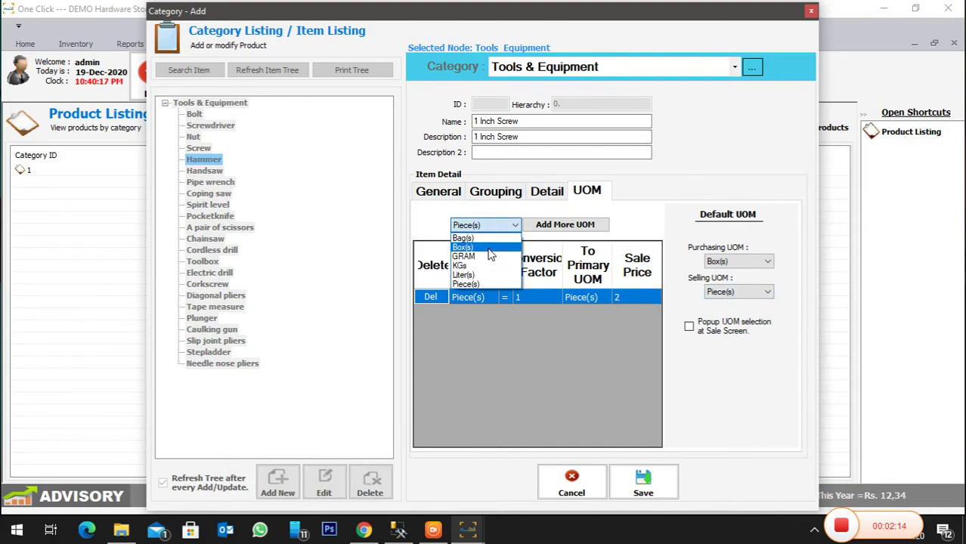
{"action": "left_click", "coordinate": [490, 243]}
{"action": "left_click", "coordinate": [557, 226]}
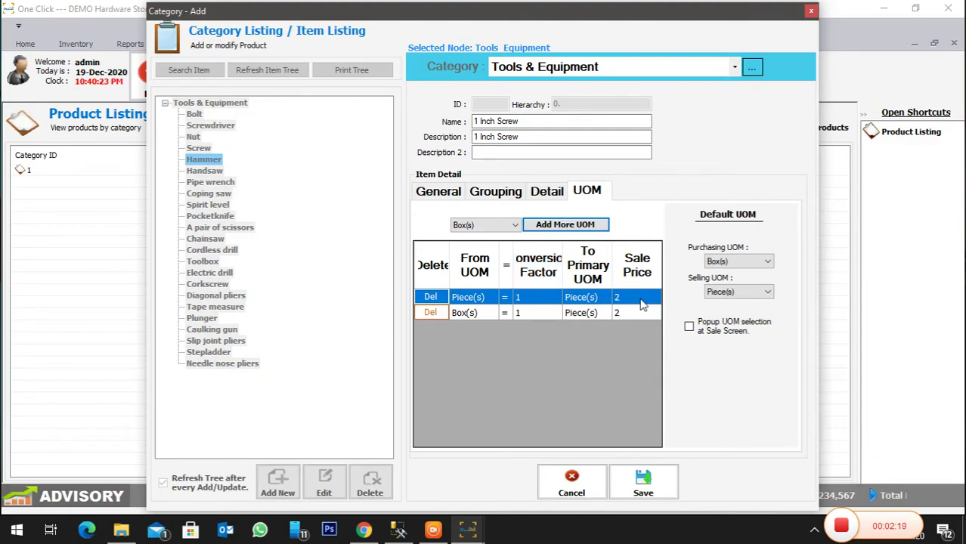
{"action": "left_click", "coordinate": [540, 312]}
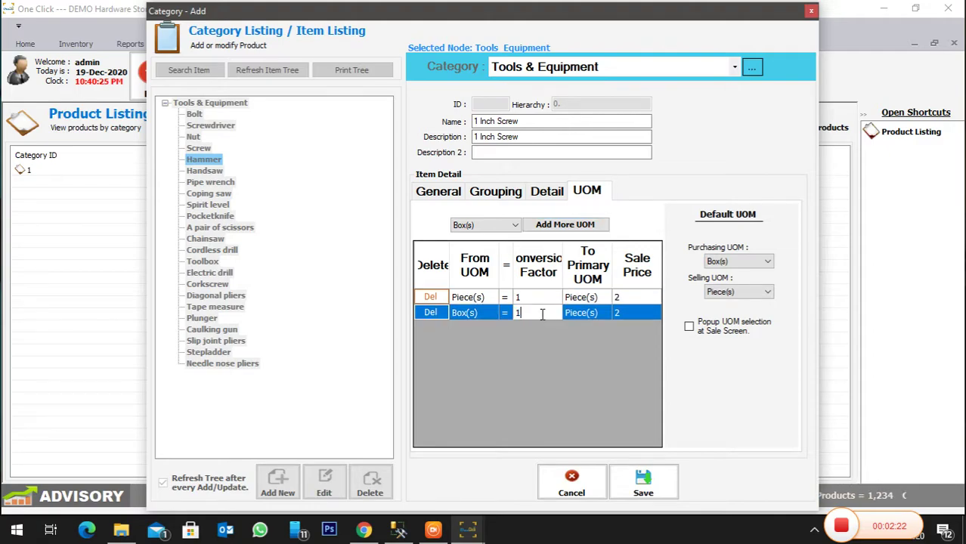
{"action": "type", "text": "10"}
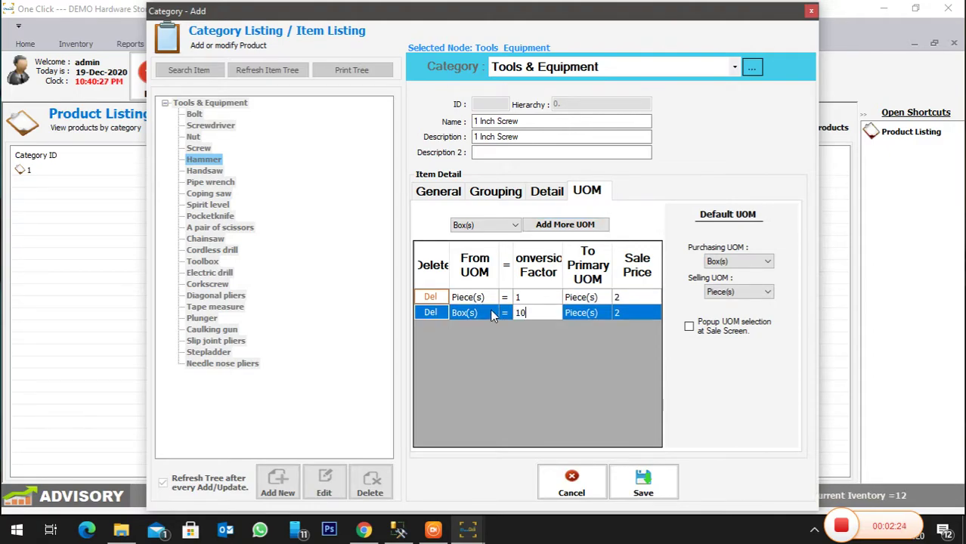
{"action": "left_click", "coordinate": [638, 315]}
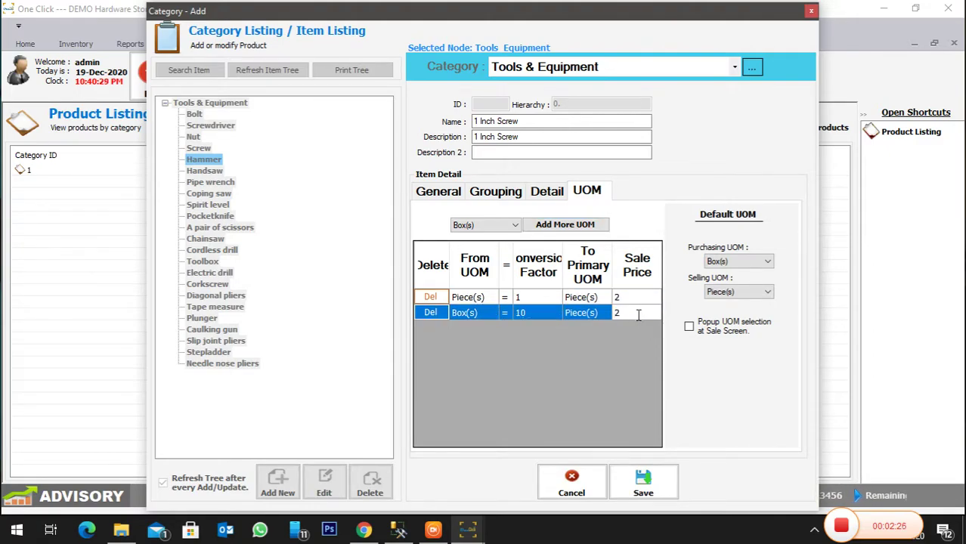
{"action": "type", "text": "0"}
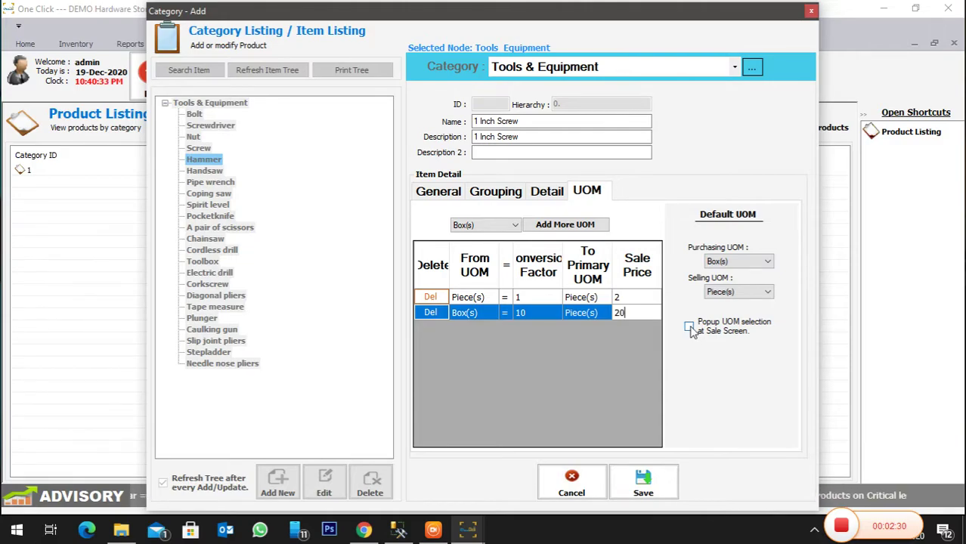
{"action": "left_click", "coordinate": [689, 327]}
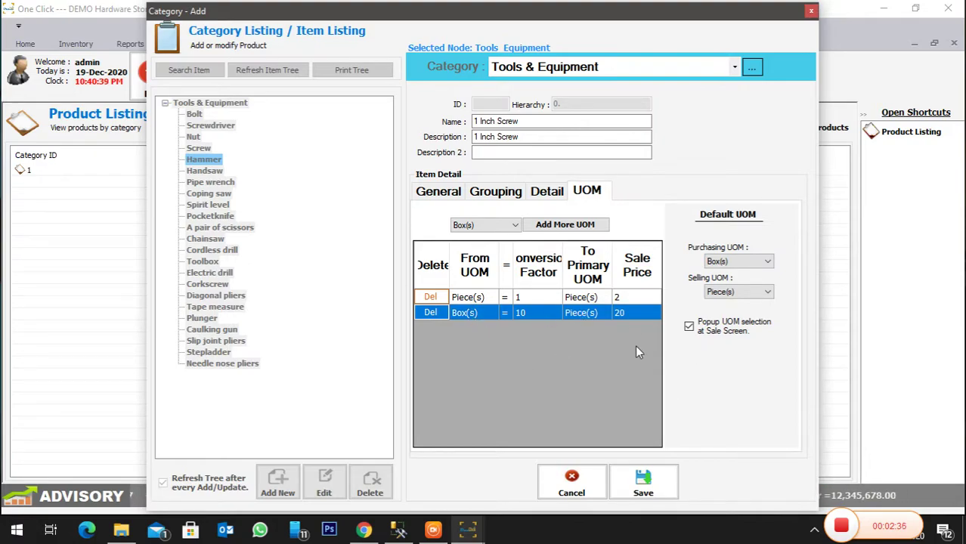
- Save the 1 Inch Screw product and close the product editor and product listing
{"action": "left_click", "coordinate": [643, 492]}
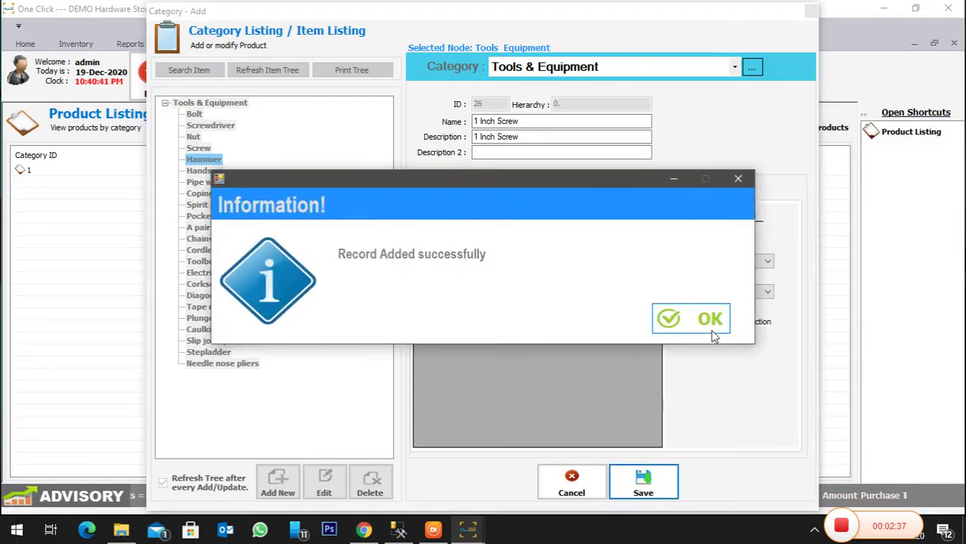
{"action": "left_click", "coordinate": [712, 335]}
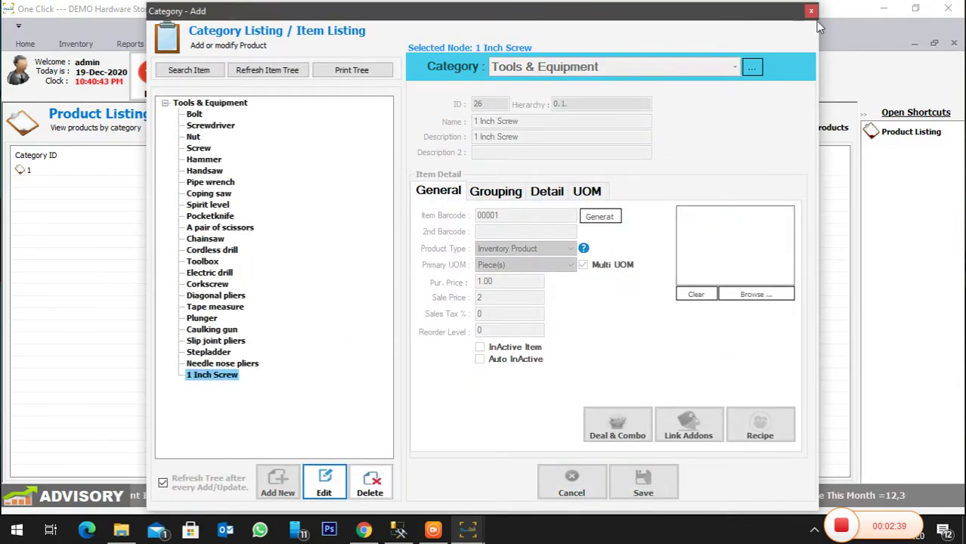
{"action": "left_click", "coordinate": [813, 13]}
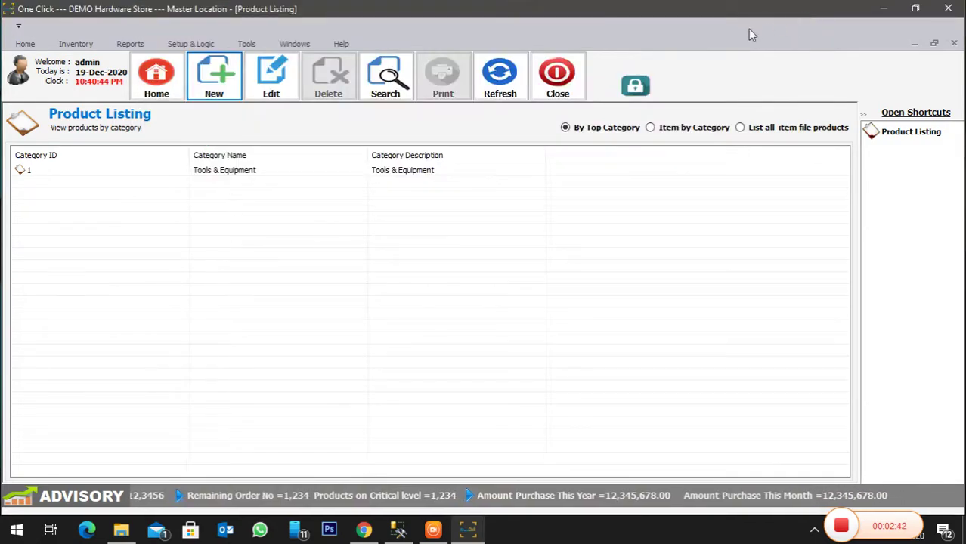
{"action": "left_click", "coordinate": [558, 87]}
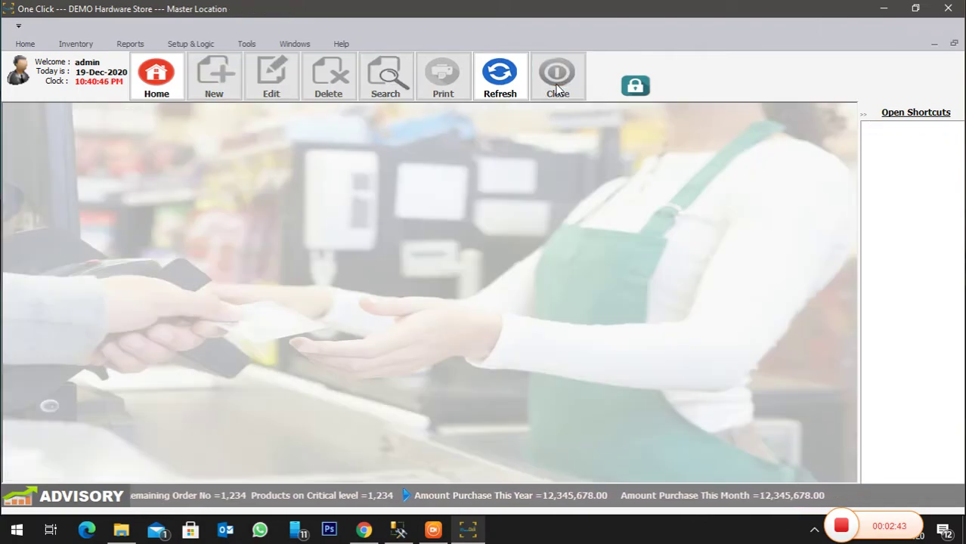
{"action": "left_click", "coordinate": [21, 44]}
{"action": "left_click", "coordinate": [23, 75]}
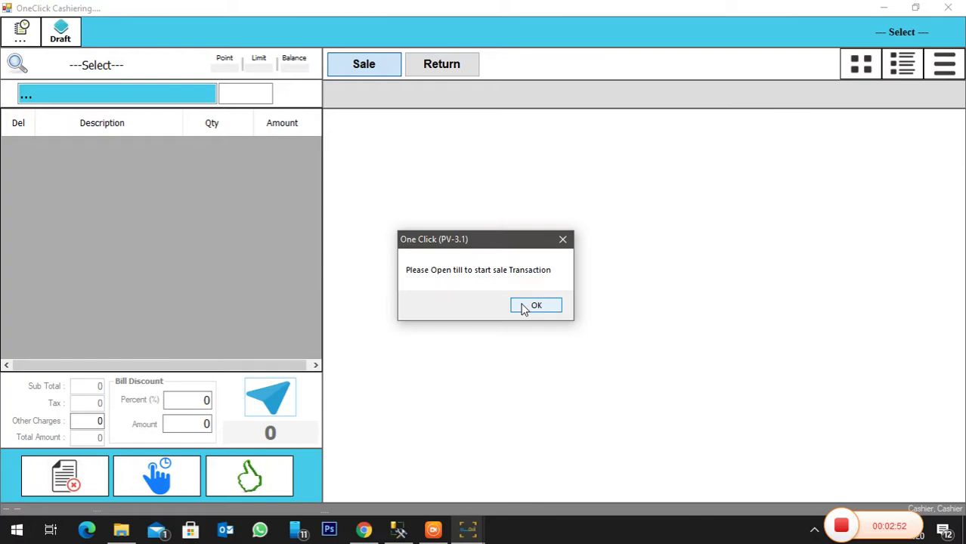
{"action": "left_click", "coordinate": [535, 306]}
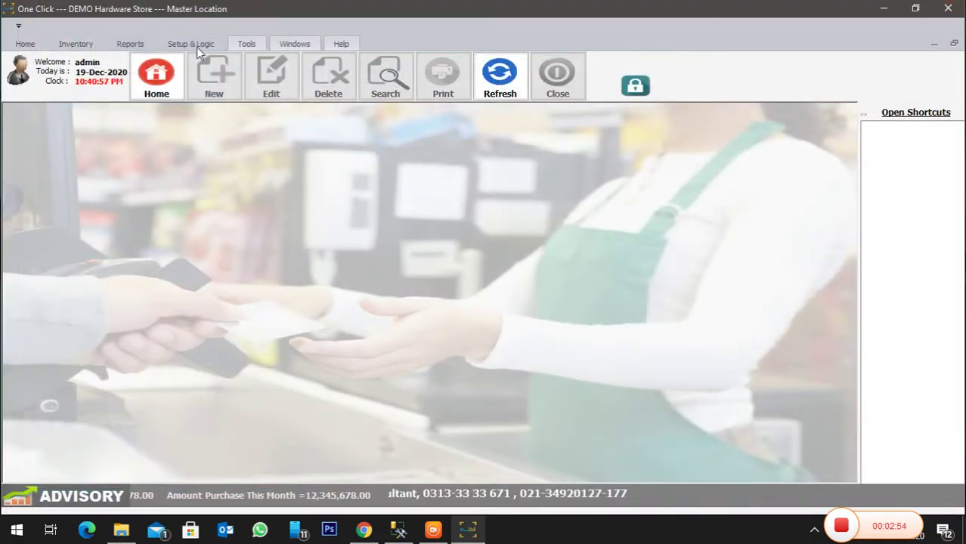
{"action": "left_click", "coordinate": [179, 44]}
{"action": "left_click", "coordinate": [121, 76]}
- Create a new till record opened with 5000 cash, save it, and close the till form
{"action": "left_click", "coordinate": [140, 108]}
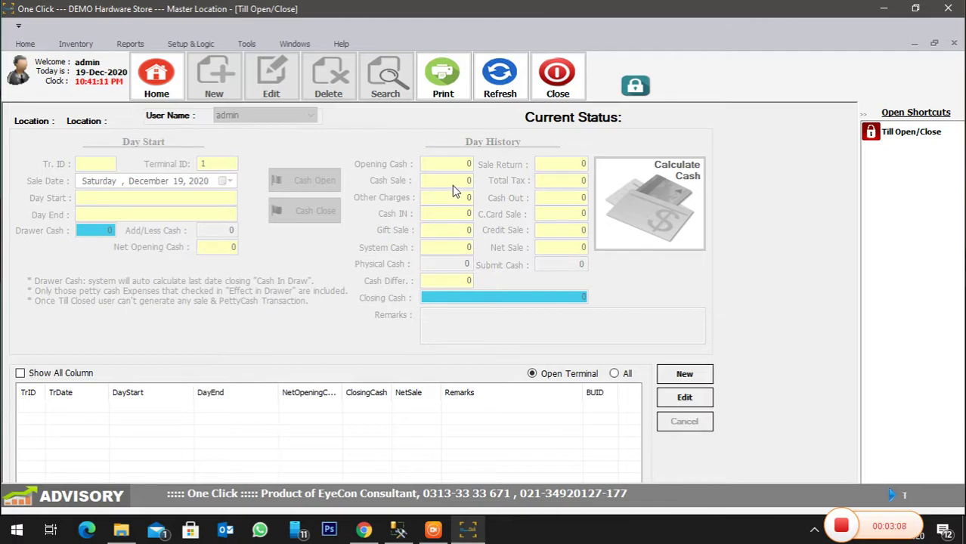
{"action": "left_click", "coordinate": [684, 374]}
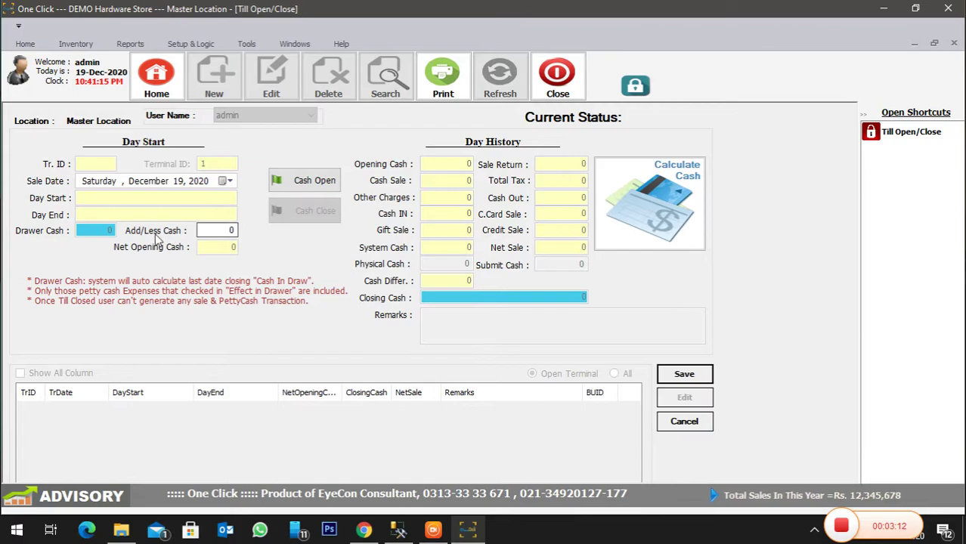
{"action": "left_click", "coordinate": [203, 230]}
{"action": "key", "text": "BackSpace"}
{"action": "type", "text": "5000"}
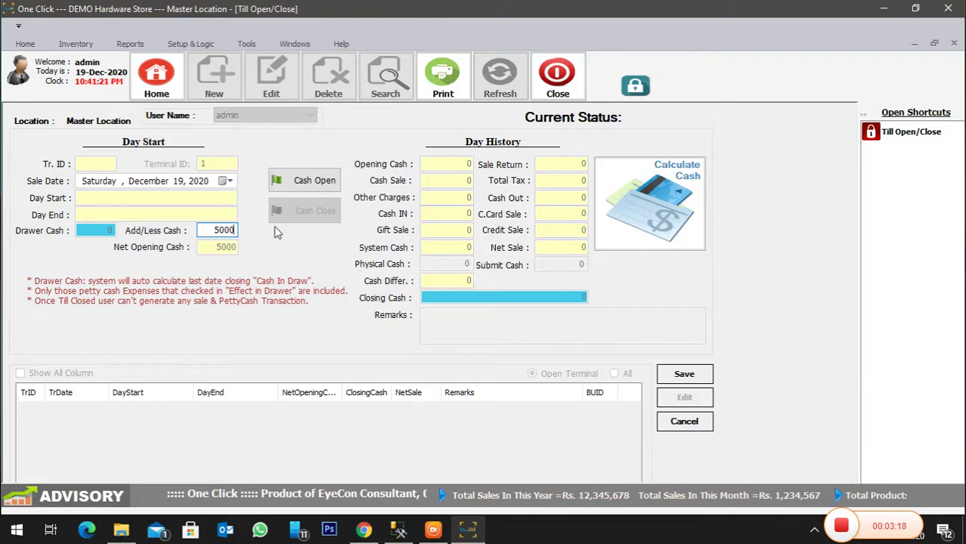
{"action": "left_click", "coordinate": [281, 181]}
{"action": "left_click", "coordinate": [707, 380]}
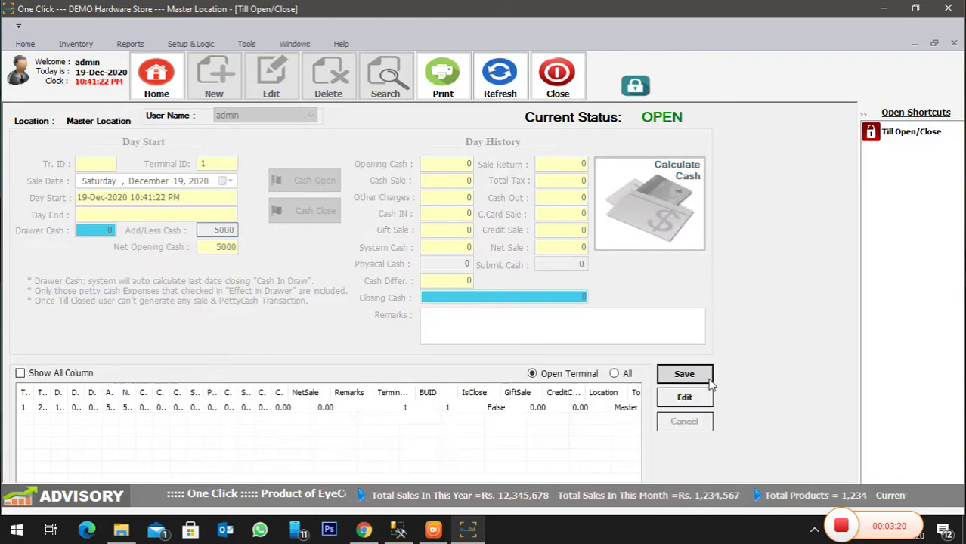
{"action": "left_click", "coordinate": [568, 90]}
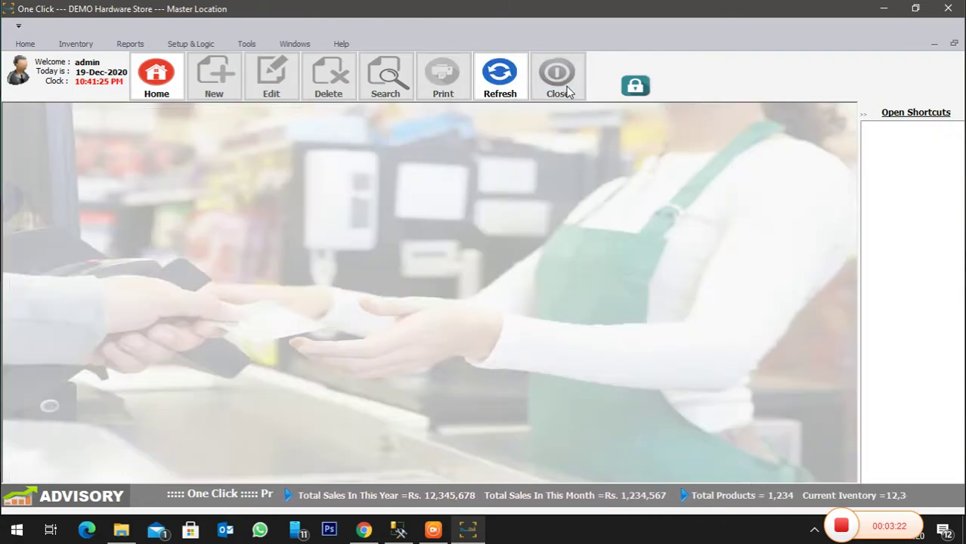
{"action": "left_click", "coordinate": [25, 43]}
- Show cashiering items as a list, filter by name 'hamm', then clear the filter
{"action": "left_click", "coordinate": [25, 76]}
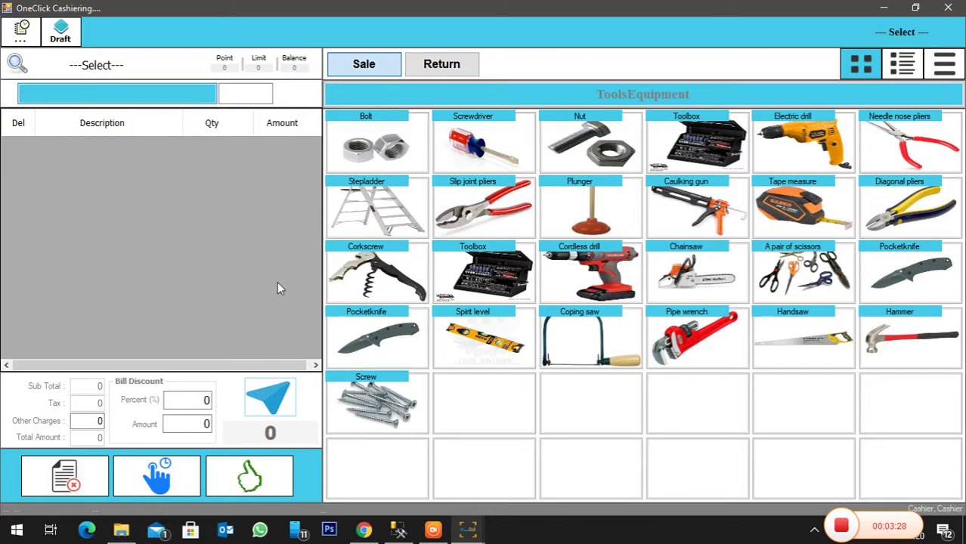
{"action": "left_click", "coordinate": [890, 73]}
{"action": "left_click", "coordinate": [580, 167]}
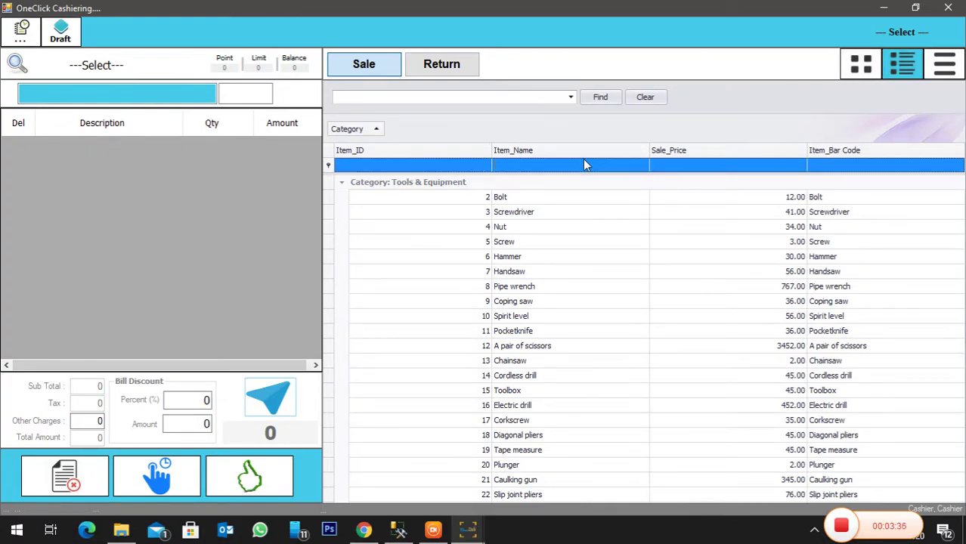
{"action": "type", "text": "hamm"}
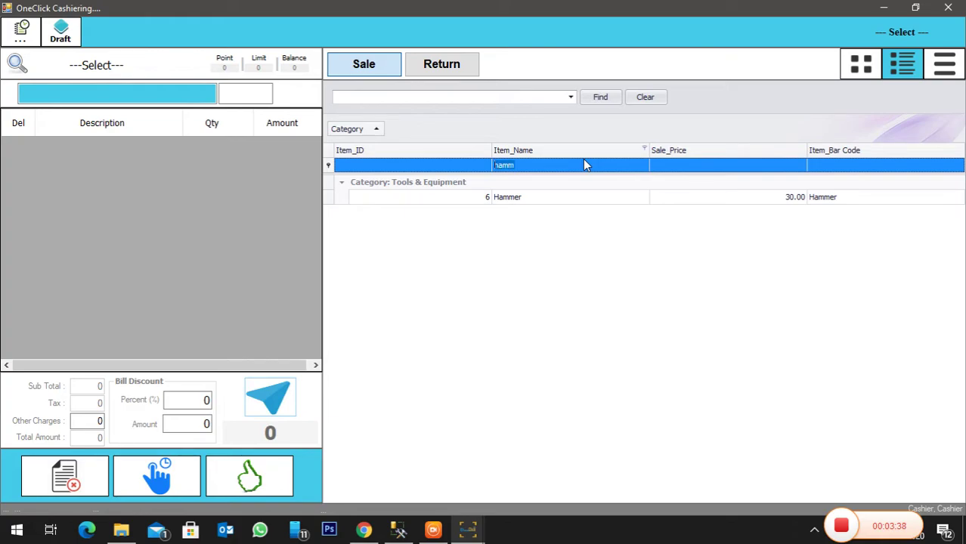
{"action": "key", "text": "BackSpace"}
{"action": "key", "text": "BackSpace"}
{"action": "key", "text": "BackSpace"}
{"action": "key", "text": "BackSpace"}
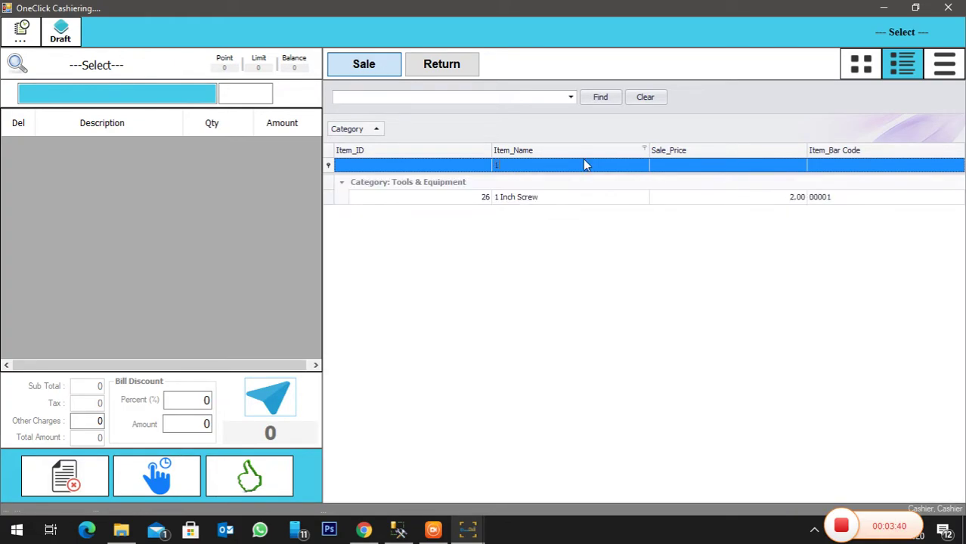
{"action": "key", "text": "BackSpace"}
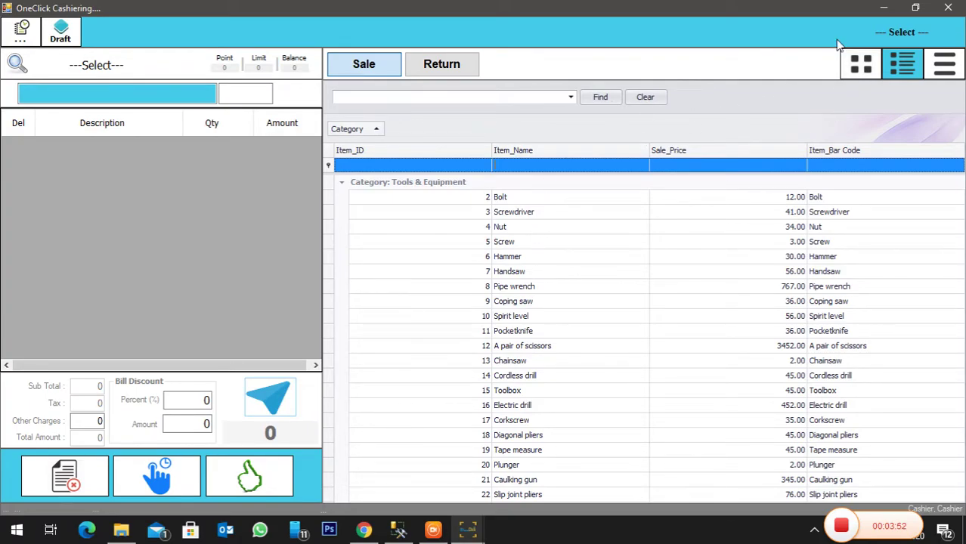
- In tile view, add Bolt, Screwdriver, Nut and Toolbox to the order, with 10 Toolboxes
{"action": "left_click", "coordinate": [861, 64]}
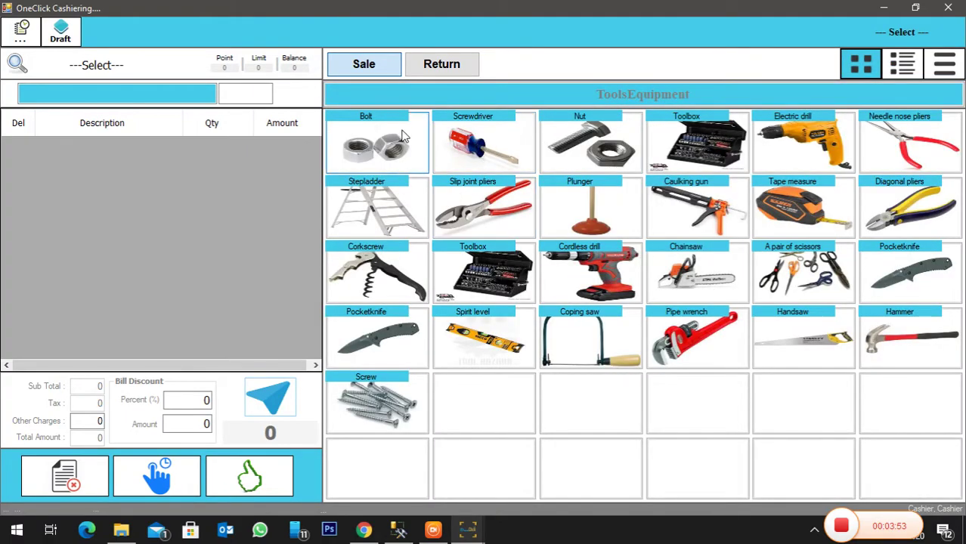
{"action": "left_click", "coordinate": [405, 137]}
{"action": "left_click", "coordinate": [470, 151]}
{"action": "left_click", "coordinate": [594, 158]}
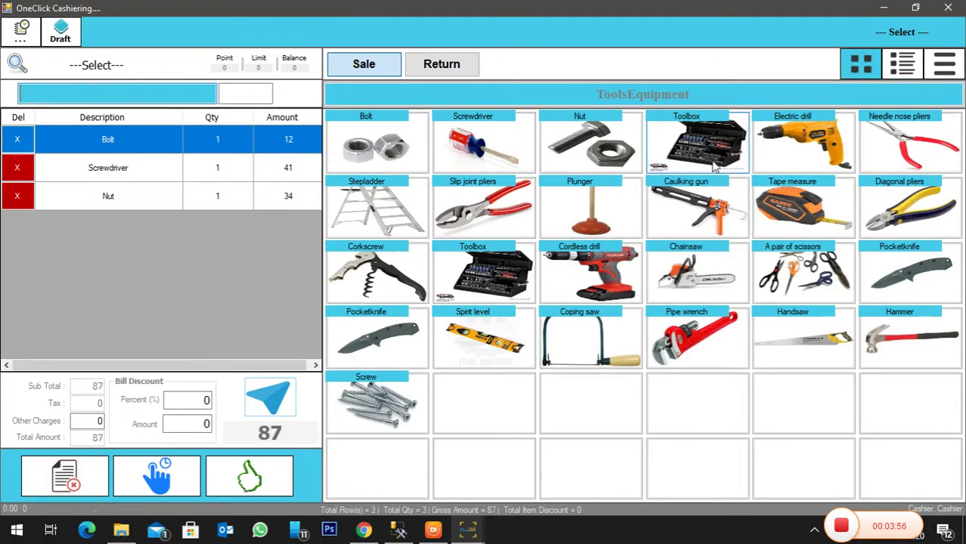
{"action": "left_click", "coordinate": [715, 166]}
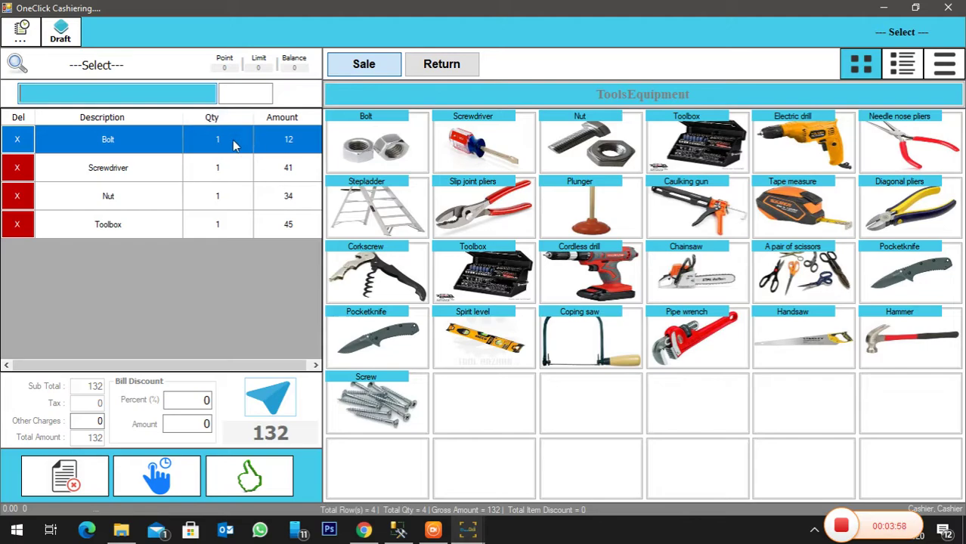
{"action": "double_click", "coordinate": [223, 229]}
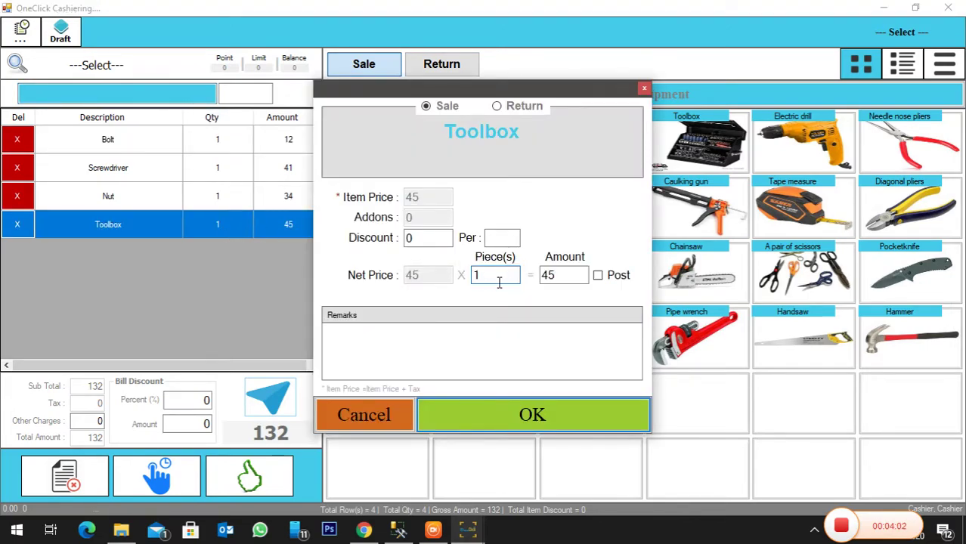
{"action": "type", "text": "0"}
{"action": "key", "text": "Return"}
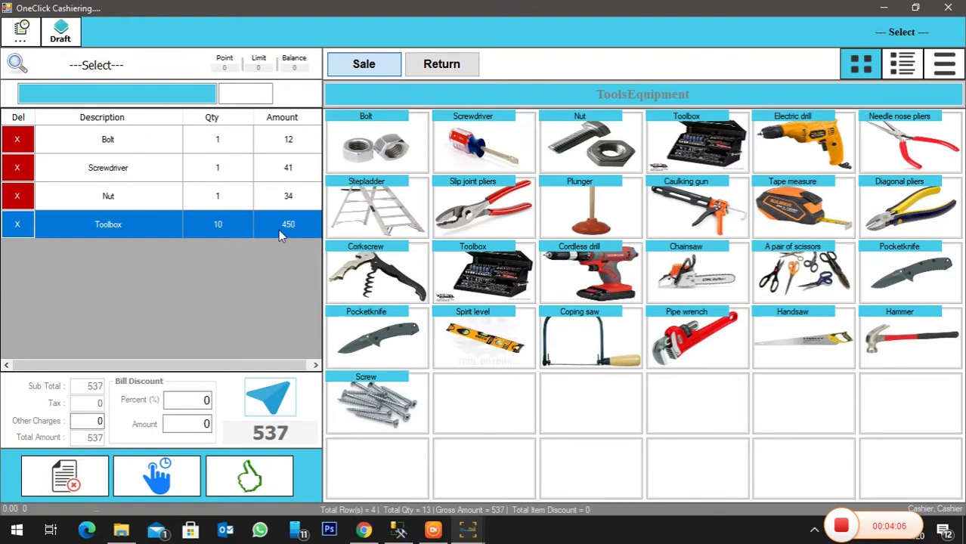
- Give the Toolbox line a 20 discount, then void the whole order
{"action": "double_click", "coordinate": [278, 229]}
{"action": "left_click", "coordinate": [442, 239]}
{"action": "type", "text": "20"}
{"action": "key", "text": "Return"}
{"action": "left_click", "coordinate": [87, 477]}
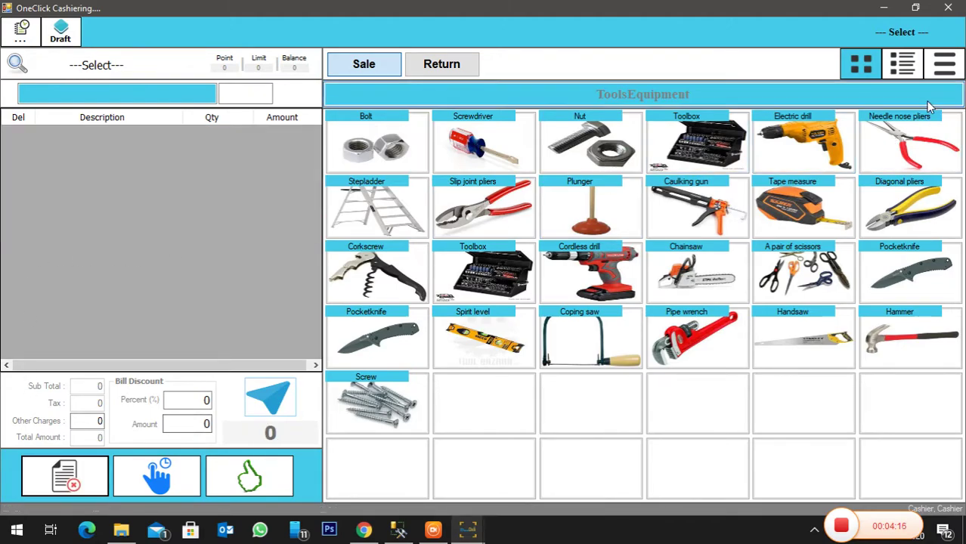
- Filter the list by '1', add 1 Inch Screw sold by Box(s), then remove that line
{"action": "left_click", "coordinate": [904, 68]}
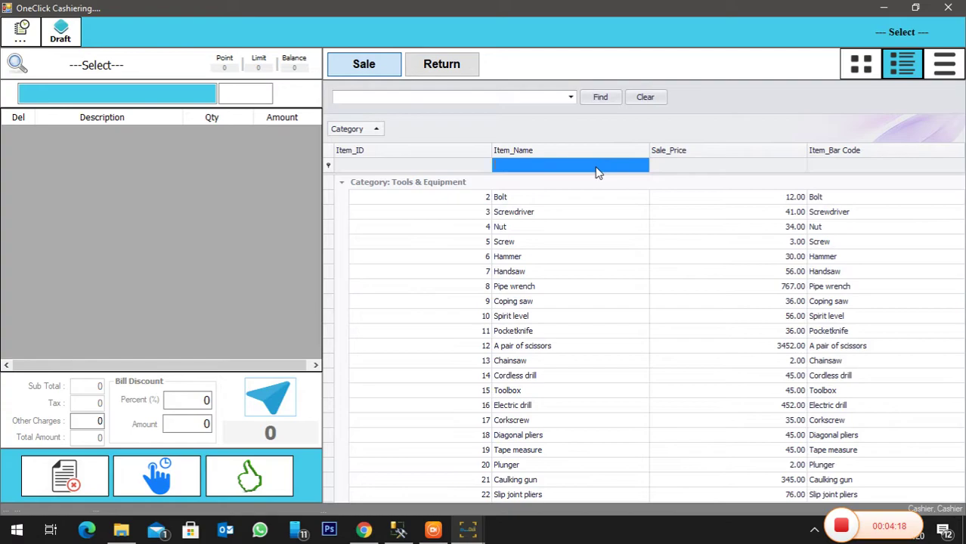
{"action": "left_click", "coordinate": [596, 169]}
{"action": "type", "text": "1"}
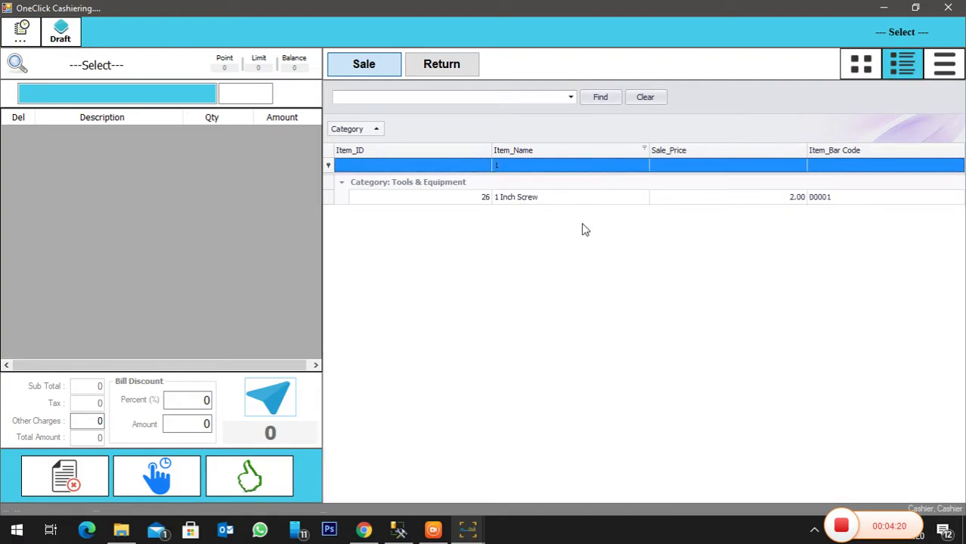
{"action": "double_click", "coordinate": [586, 197]}
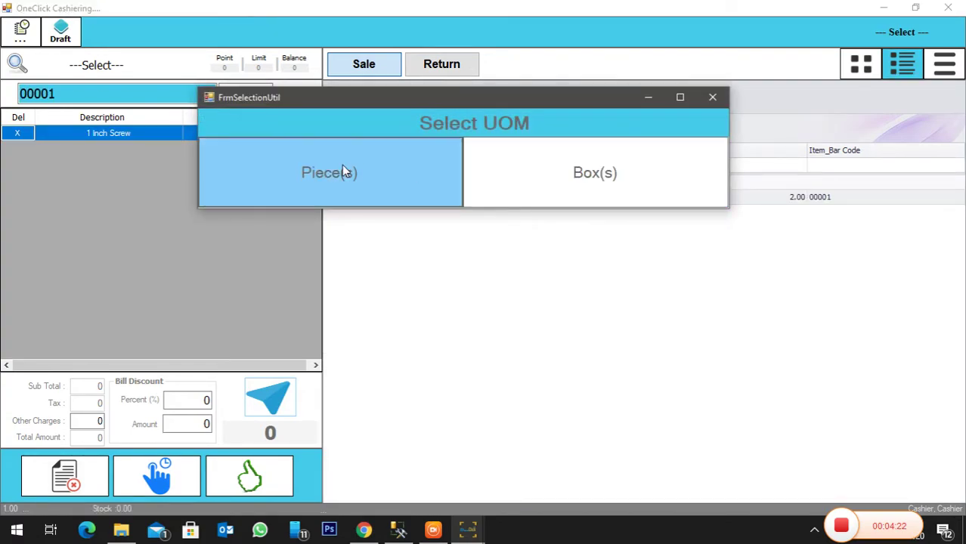
{"action": "left_click", "coordinate": [573, 190]}
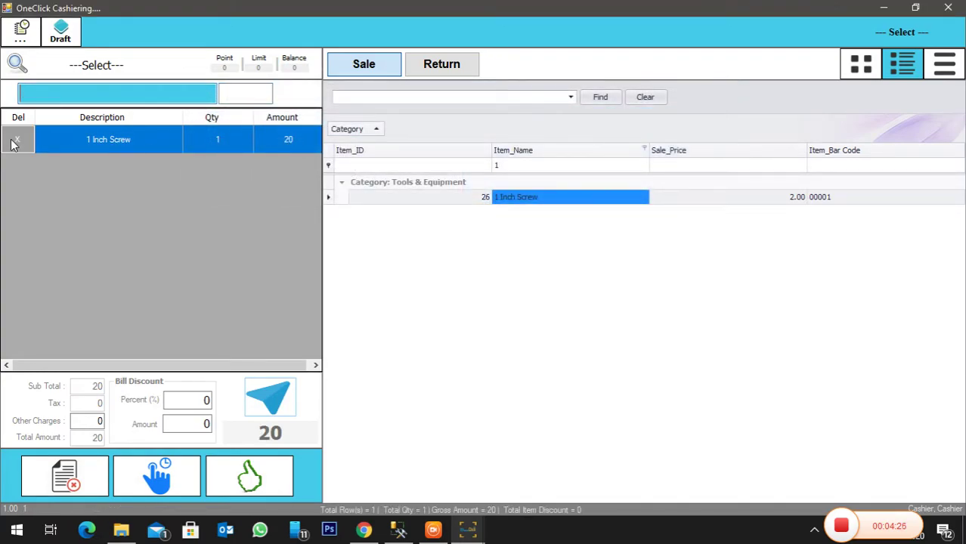
{"action": "left_click", "coordinate": [12, 139]}
- Re-add 1 Inch Screw by Piece(s), raise the quantity to 5, then delete the line
{"action": "double_click", "coordinate": [563, 197]}
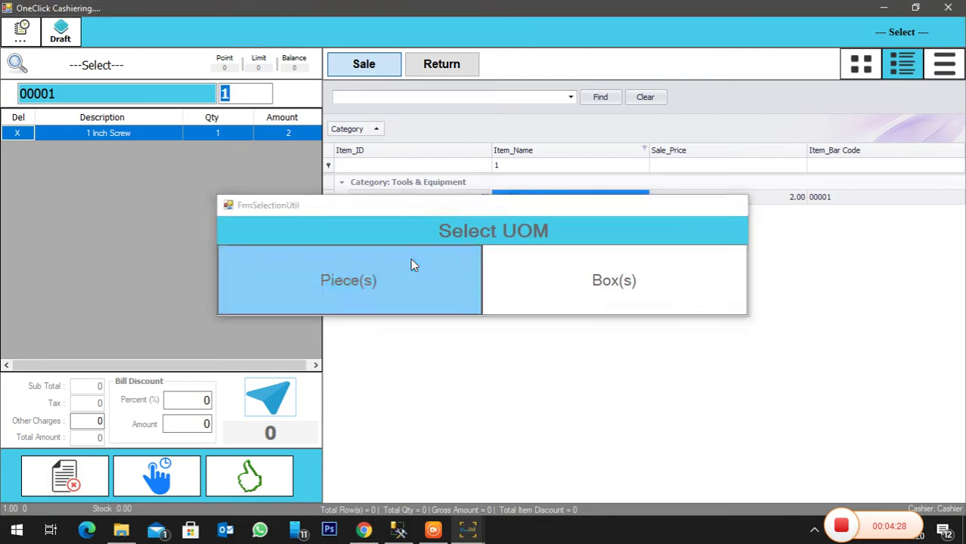
{"action": "left_click", "coordinate": [412, 263]}
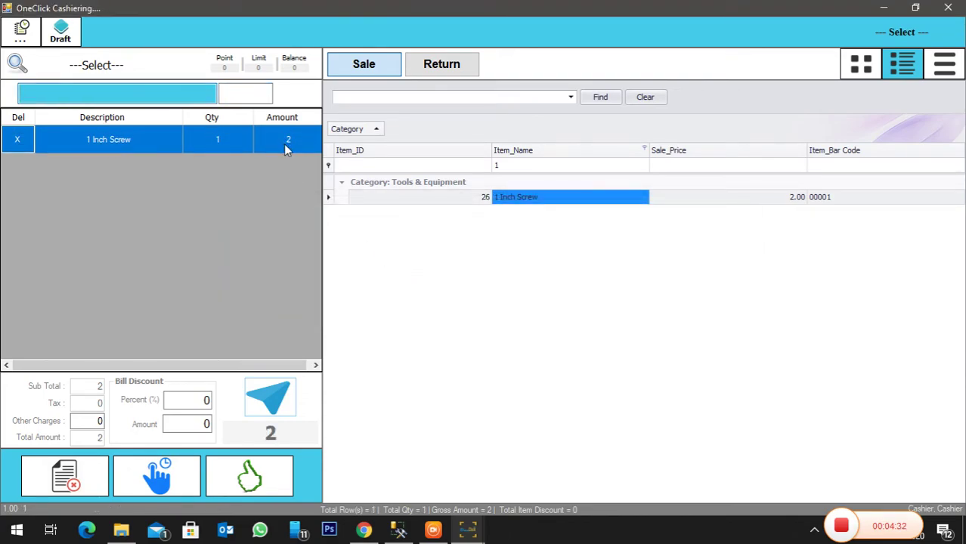
{"action": "left_click", "coordinate": [595, 193]}
{"action": "triple_click", "coordinate": [514, 199]}
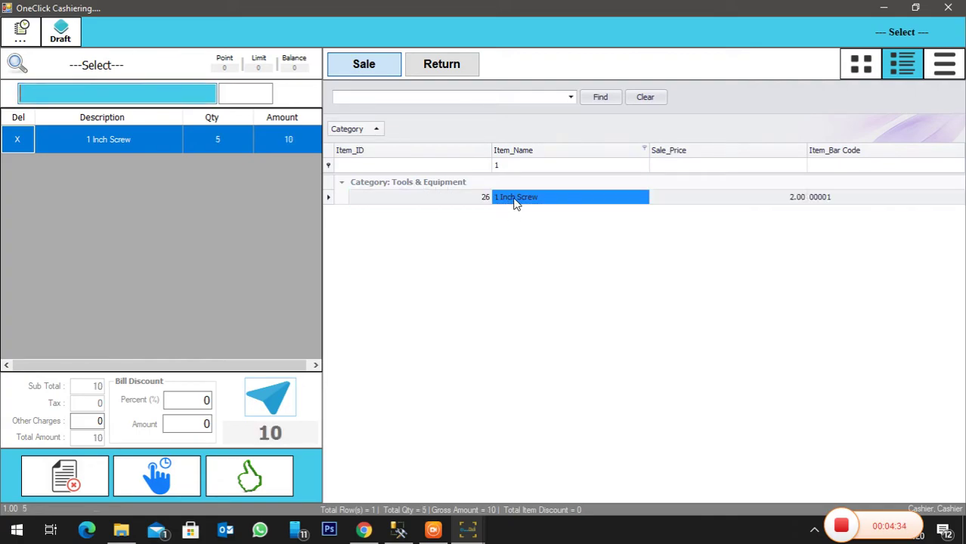
{"action": "left_click", "coordinate": [31, 146]}
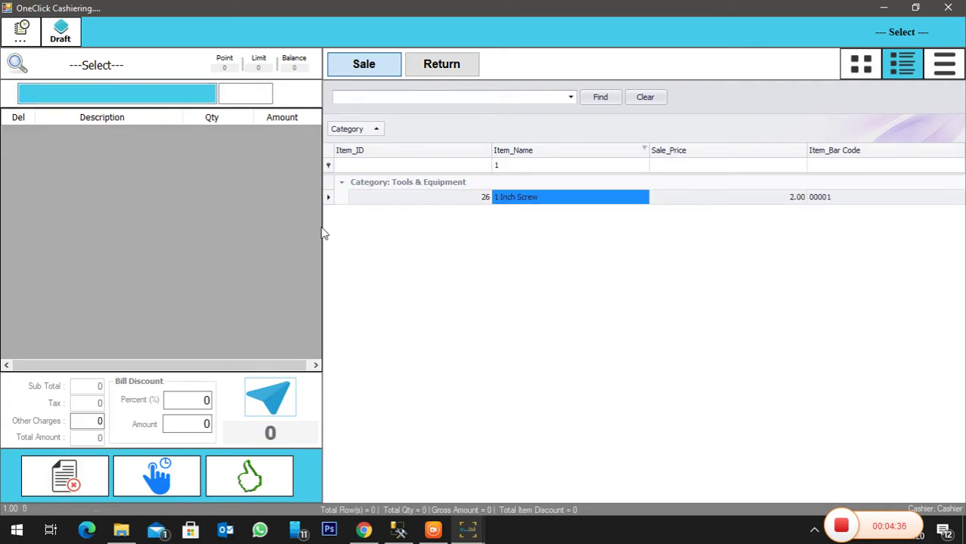
- Close the cashiering screen and open the Sales Report list under Reports
{"action": "left_click", "coordinate": [948, 7]}
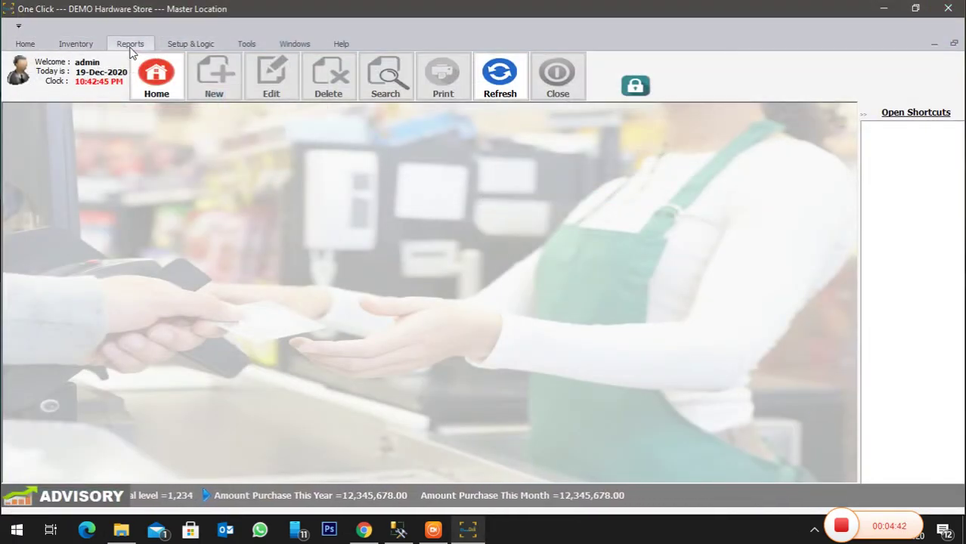
{"action": "left_click", "coordinate": [130, 44]}
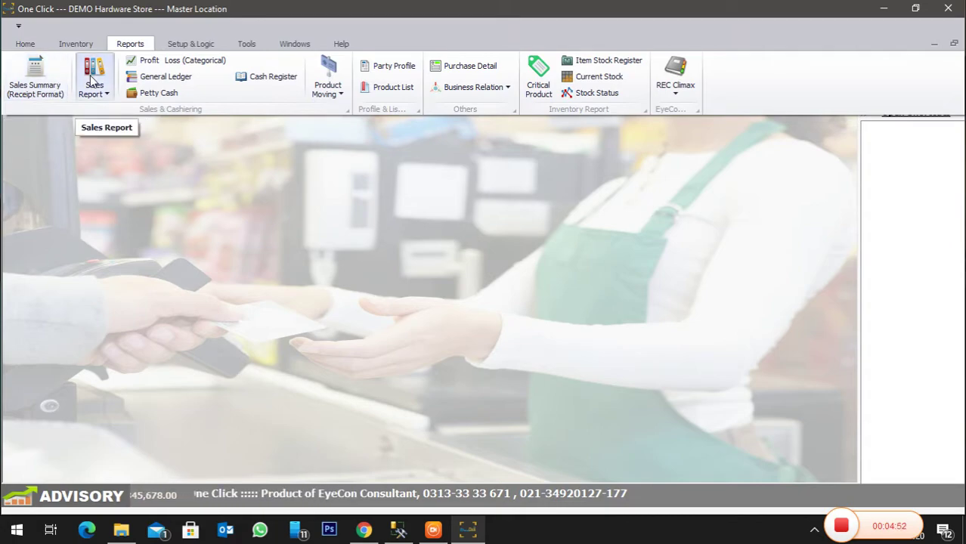
{"action": "left_click", "coordinate": [92, 80]}
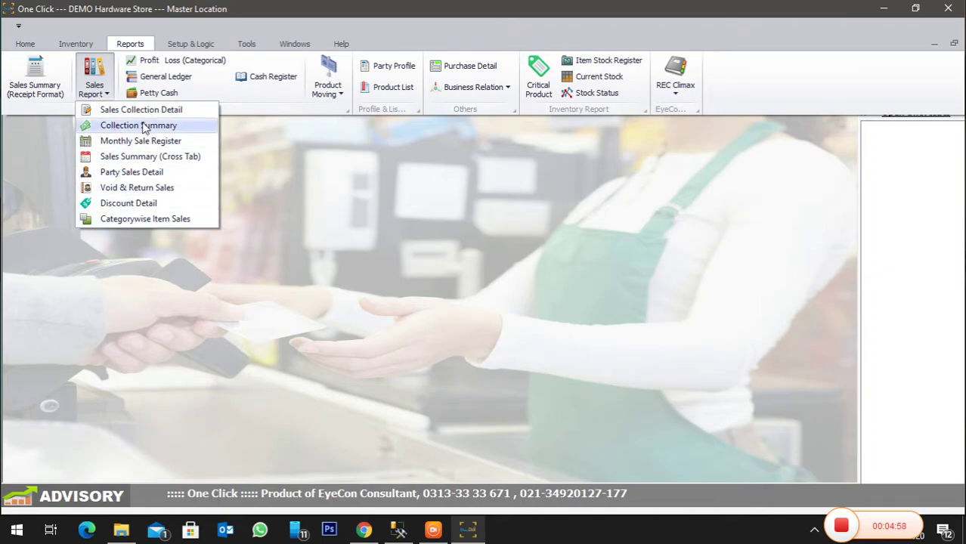
- Open the system user profiles under Setup & Logic and open the Cashier account for editing
{"action": "left_click", "coordinate": [278, 161]}
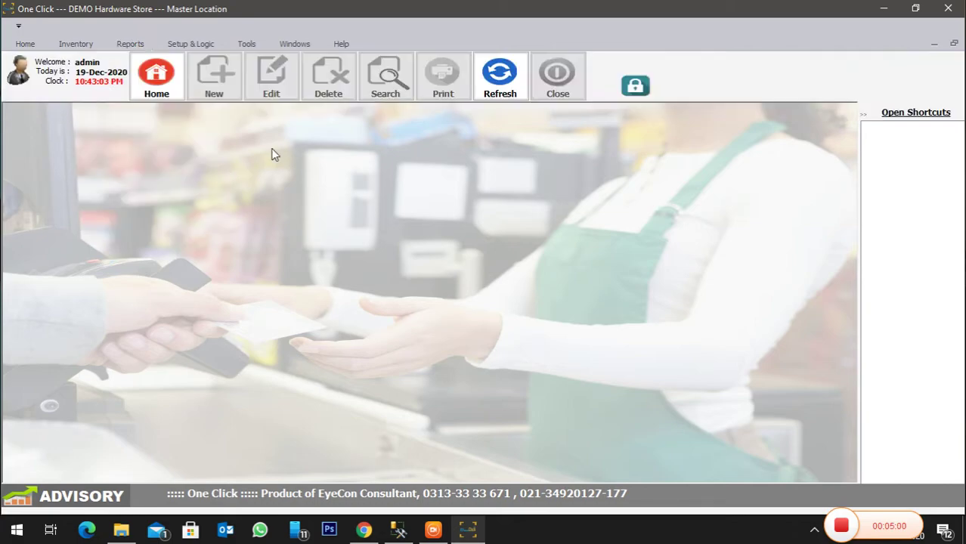
{"action": "left_click", "coordinate": [180, 44]}
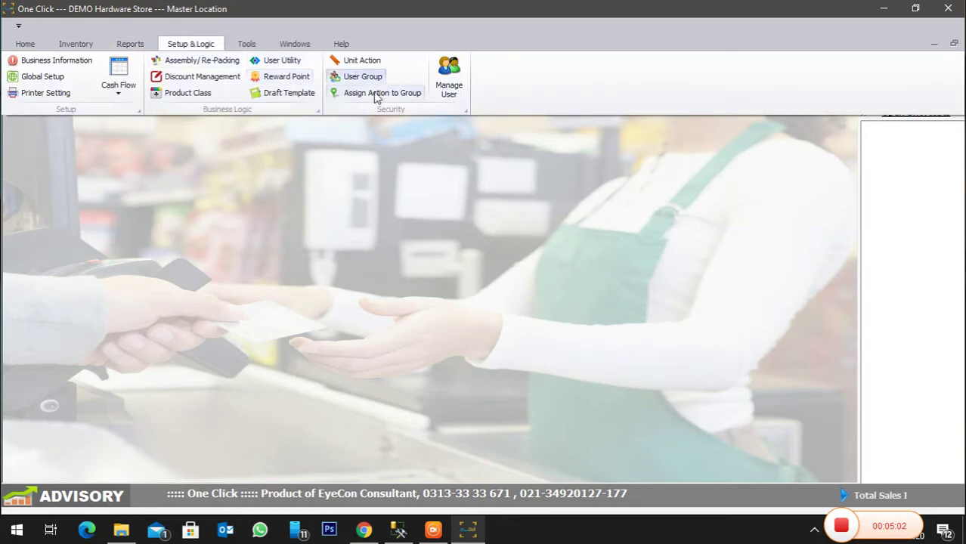
{"action": "left_click", "coordinate": [446, 80]}
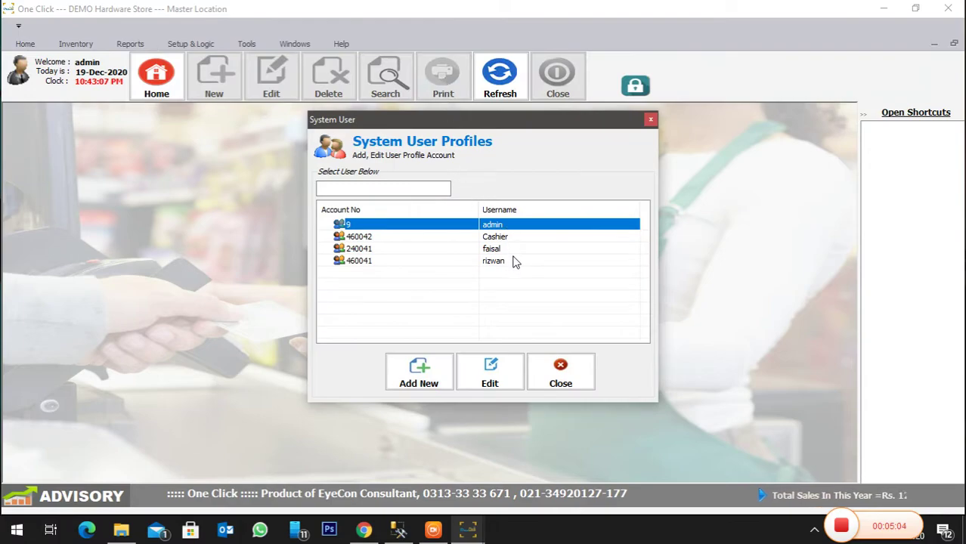
{"action": "left_click", "coordinate": [518, 237]}
{"action": "left_click", "coordinate": [517, 249]}
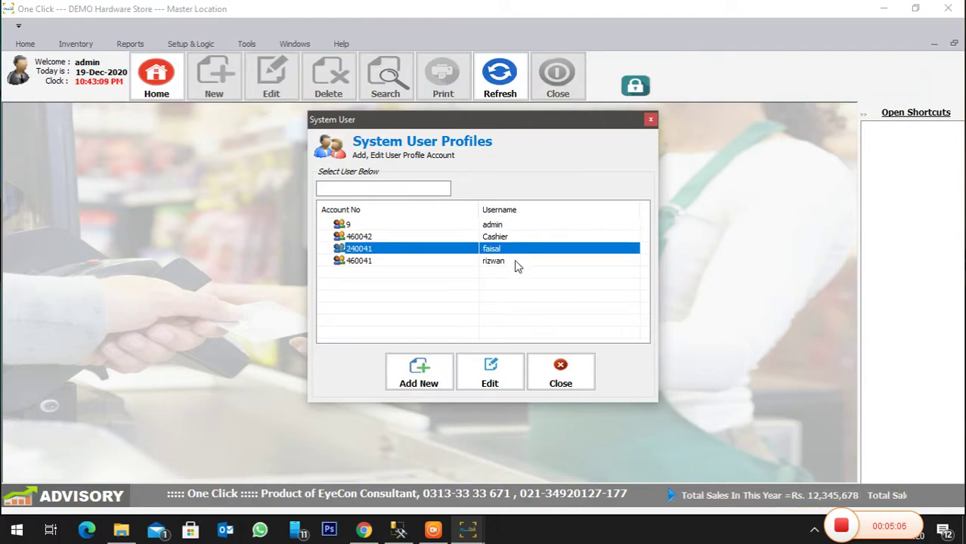
{"action": "left_click", "coordinate": [517, 263]}
{"action": "left_click", "coordinate": [516, 237]}
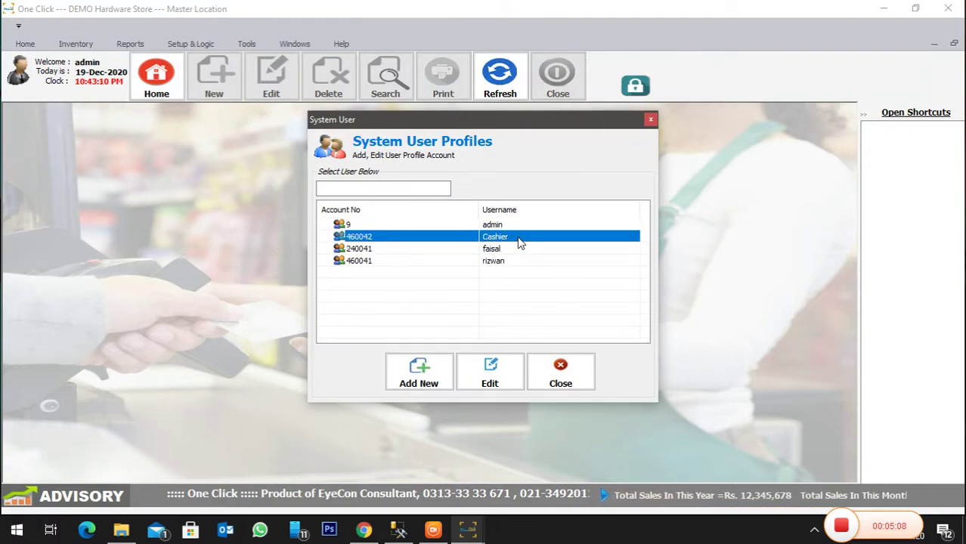
{"action": "left_click", "coordinate": [491, 374]}
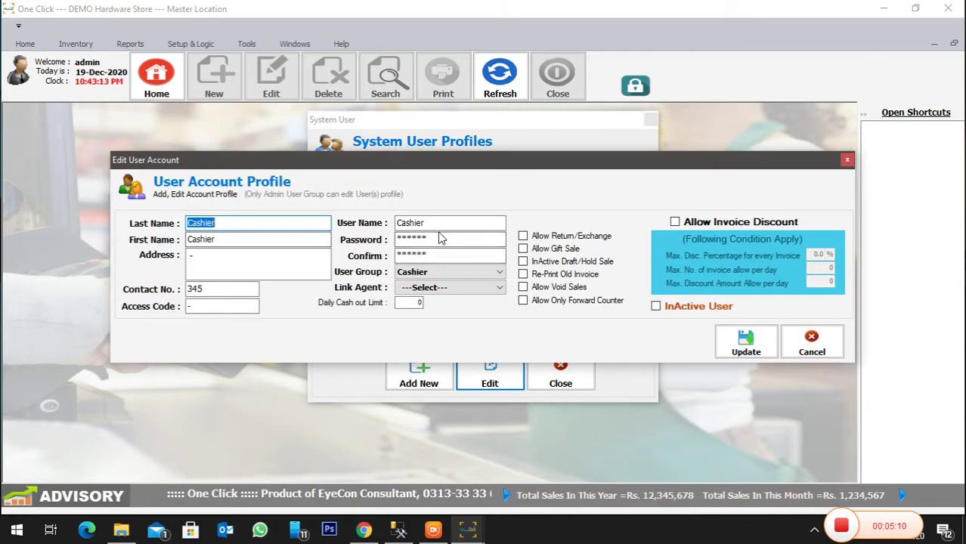
- Enter and confirm a new Cashier password, update the profile, and exit One Click
{"action": "double_click", "coordinate": [444, 238]}
{"action": "type", "text": "******"}
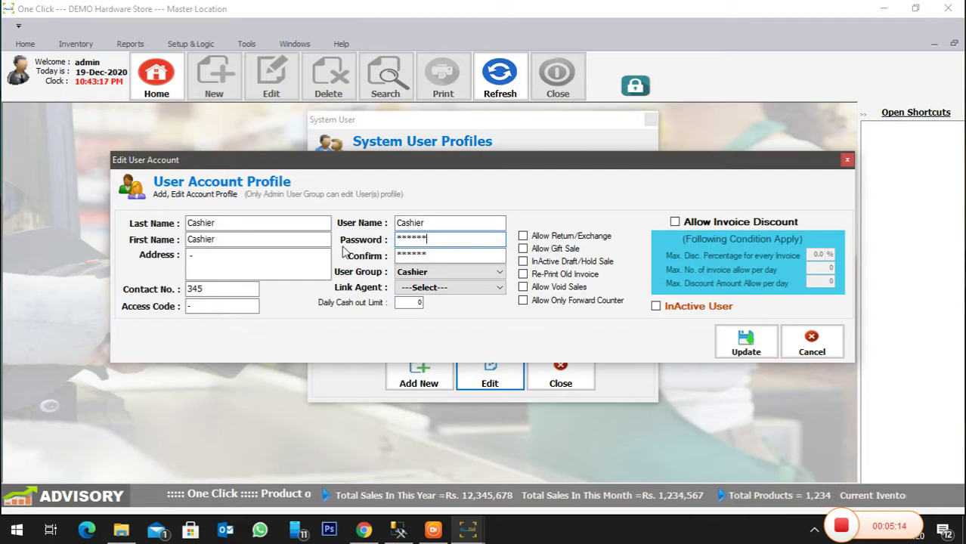
{"action": "double_click", "coordinate": [453, 256]}
{"action": "type", "text": "*"}
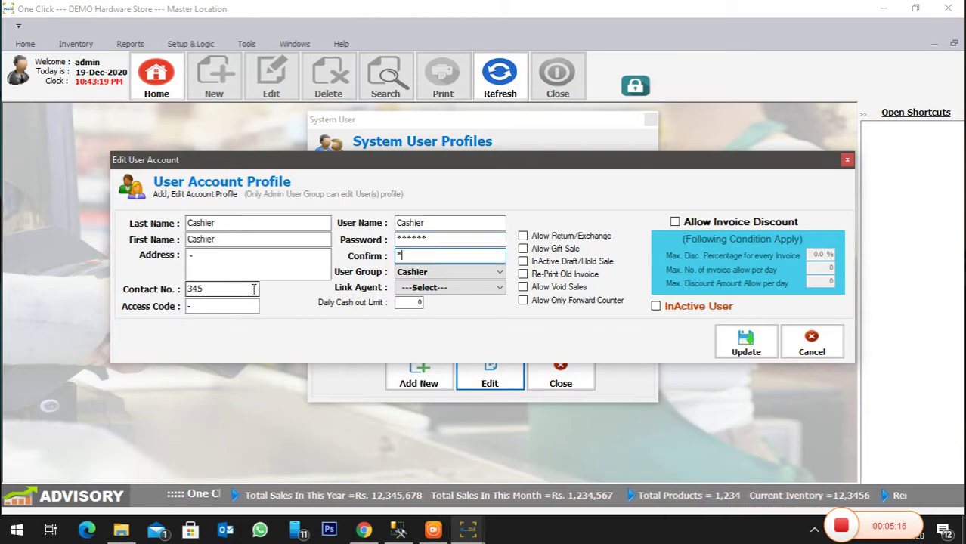
{"action": "type", "text": "*****"}
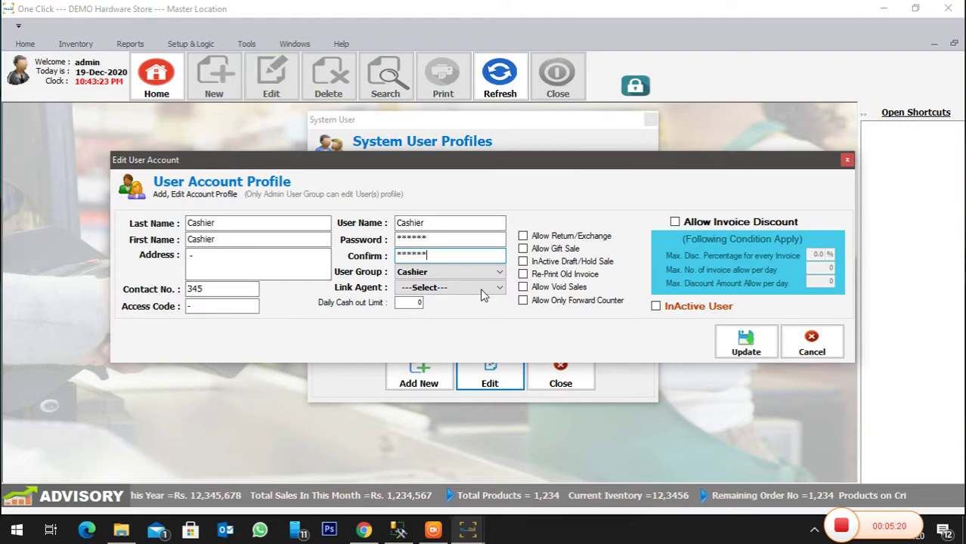
{"action": "left_click", "coordinate": [744, 344]}
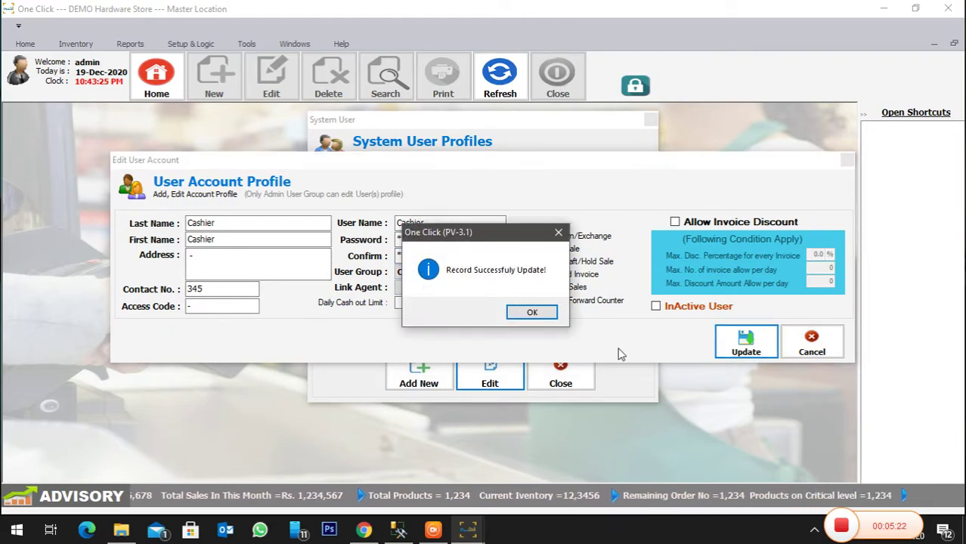
{"action": "left_click", "coordinate": [532, 312]}
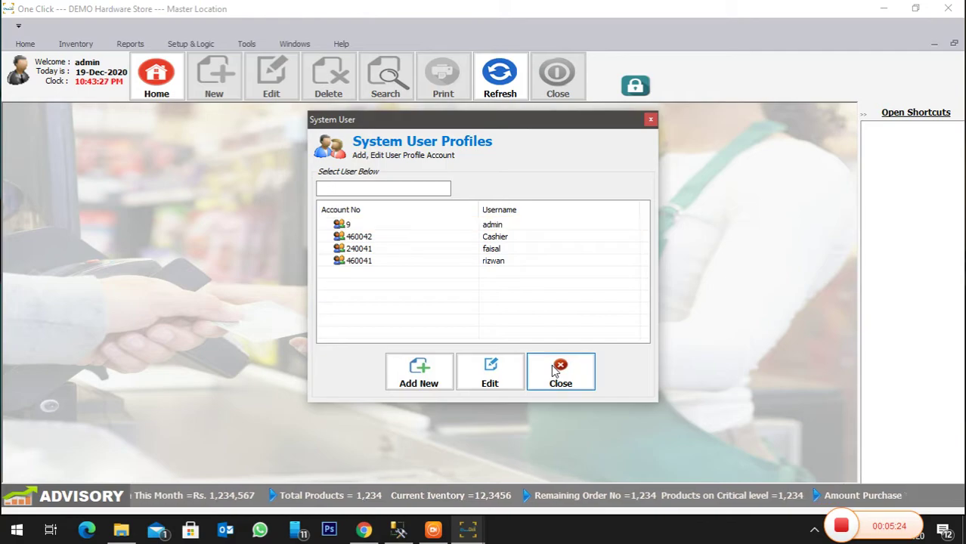
{"action": "left_click", "coordinate": [560, 372]}
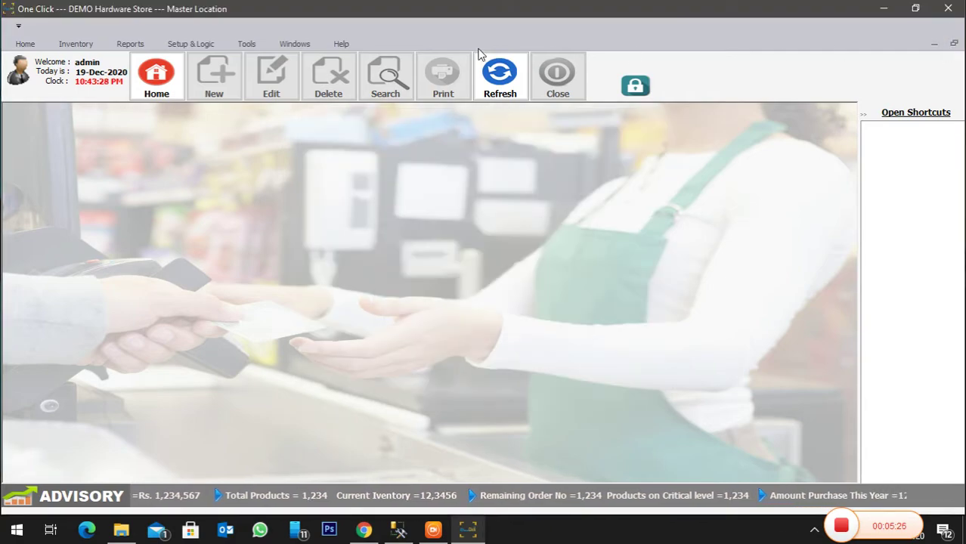
{"action": "left_click", "coordinate": [947, 9]}
- Relaunch One Click from the desktop shortcut and log in as Cashier
{"action": "left_click", "coordinate": [111, 97]}
{"action": "double_click", "coordinate": [126, 99]}
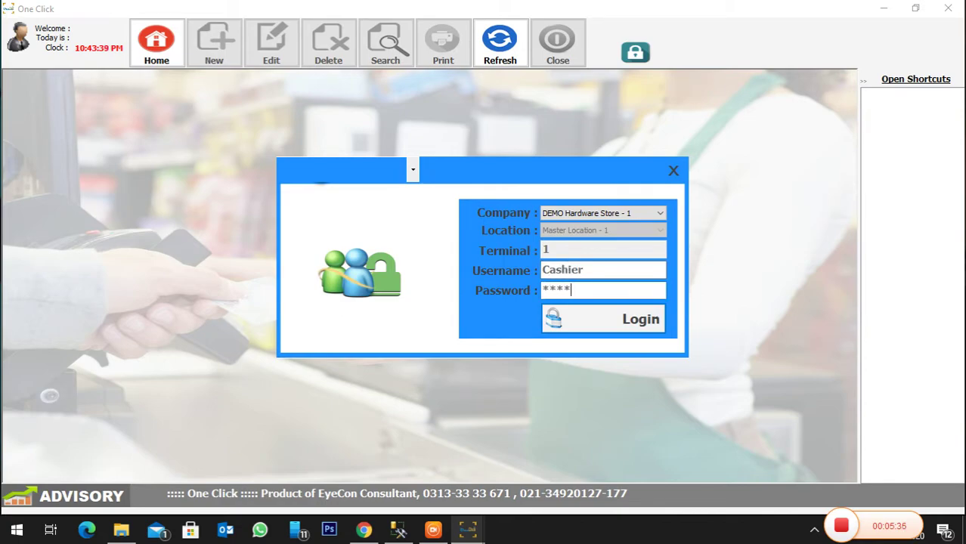
{"action": "key", "text": "Return"}
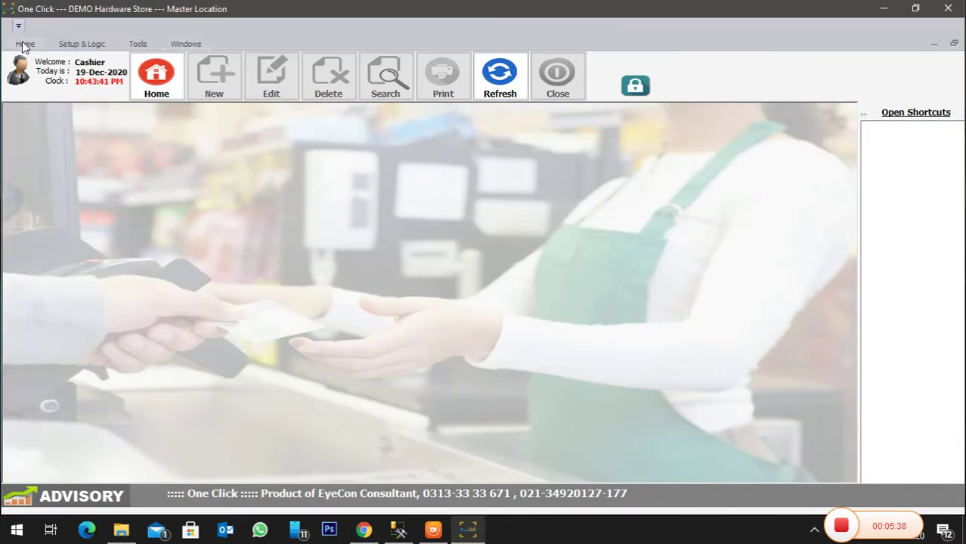
- Browse the Home, Setup & Logic, Tools and Windows tabs to see the Cashier's restricted features
{"action": "left_click", "coordinate": [25, 44]}
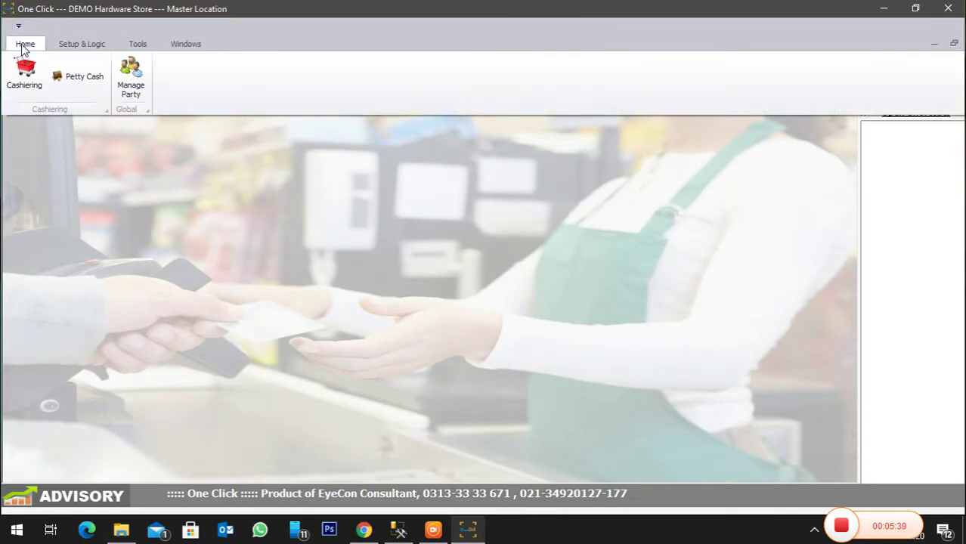
{"action": "left_click", "coordinate": [84, 43]}
{"action": "left_click", "coordinate": [140, 47]}
{"action": "left_click", "coordinate": [198, 48]}
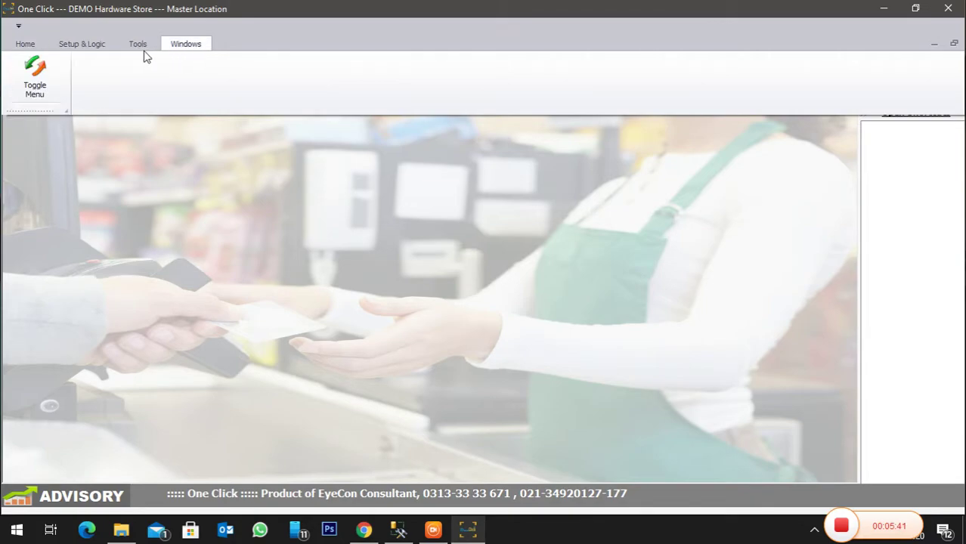
{"action": "left_click", "coordinate": [143, 48]}
{"action": "left_click", "coordinate": [101, 50]}
- Close the Cashier session and confirm exiting One Click
{"action": "left_click", "coordinate": [36, 43]}
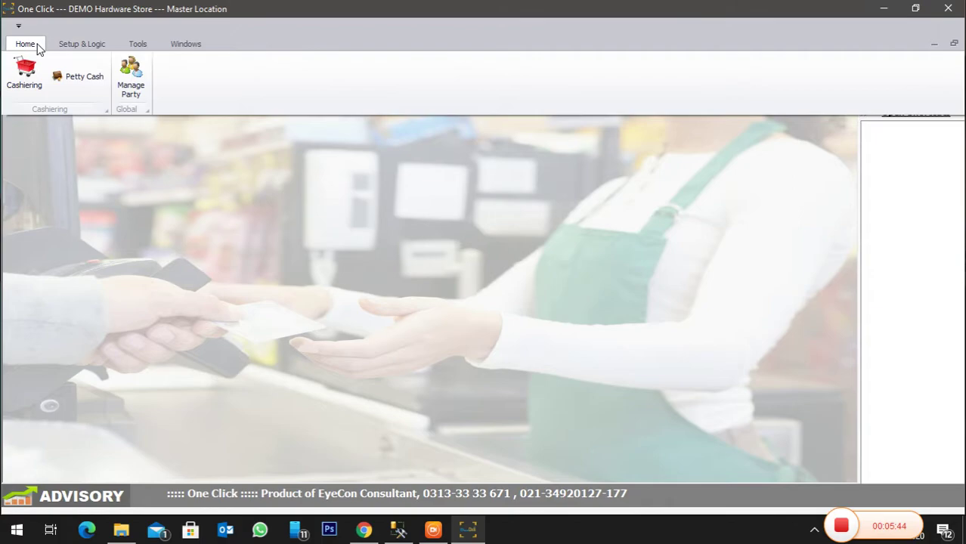
{"action": "left_click", "coordinate": [130, 75]}
{"action": "left_click", "coordinate": [948, 8]}
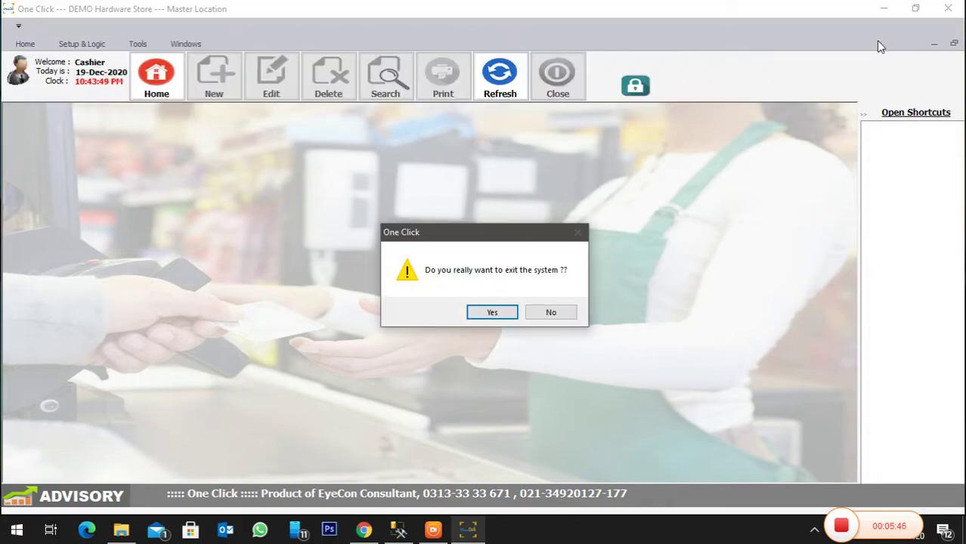
{"action": "key", "text": "Return"}
- Relaunch One Click, log in as 'admin', and show the full Home commands
{"action": "double_click", "coordinate": [149, 98]}
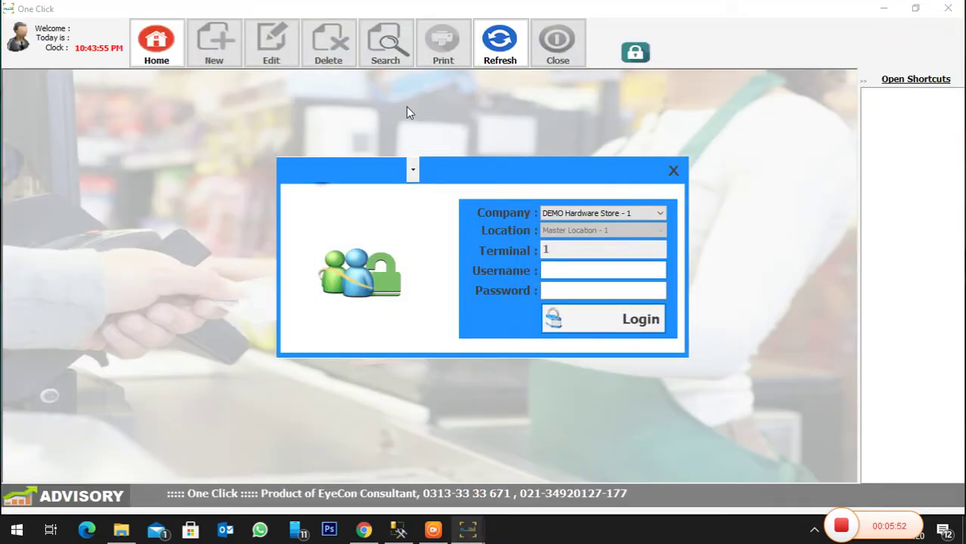
{"action": "type", "text": "admin"}
{"action": "key", "text": "Tab"}
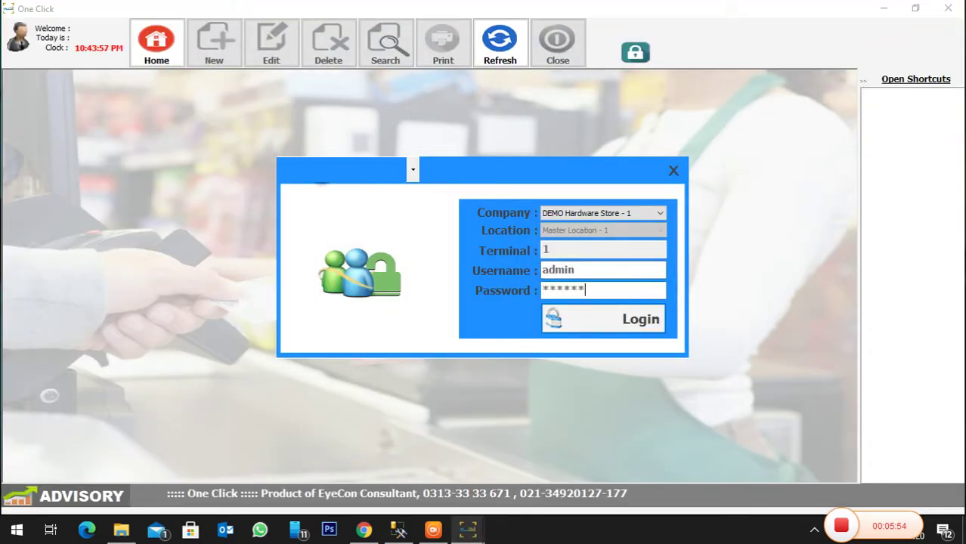
{"action": "key", "text": "Return"}
{"action": "left_click", "coordinate": [25, 44]}
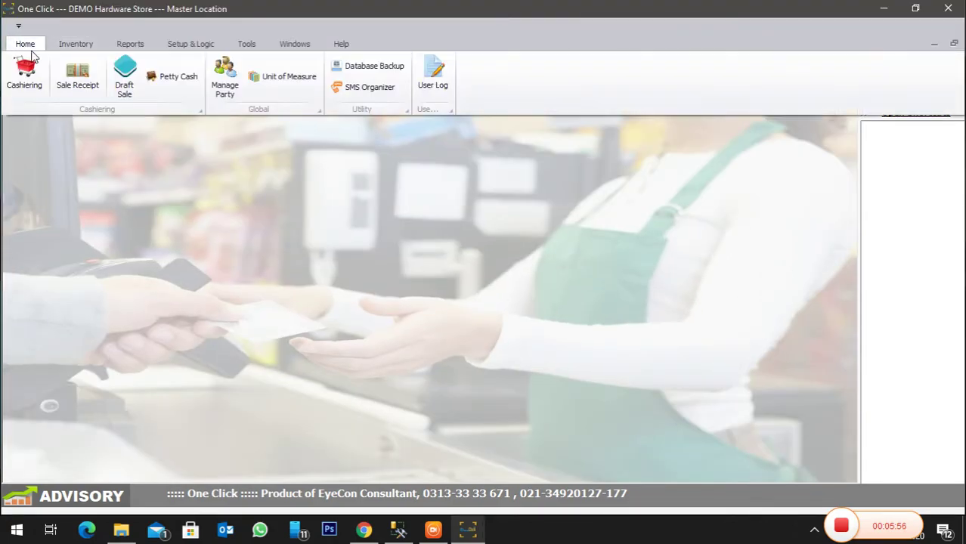
- Save a new Cash Out petty cash entry of 200 with payee and narration 'Reason', then close the form
{"action": "left_click", "coordinate": [172, 78]}
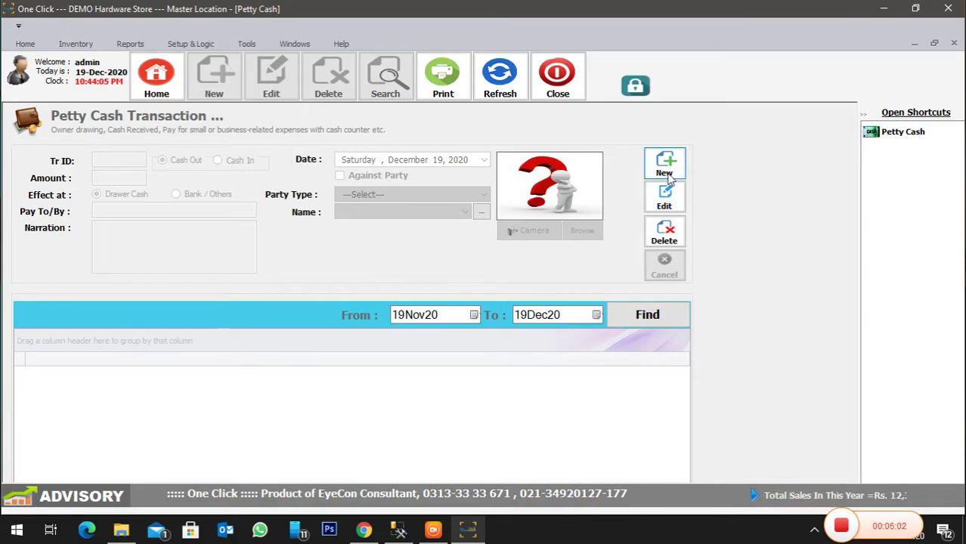
{"action": "left_click", "coordinate": [665, 168]}
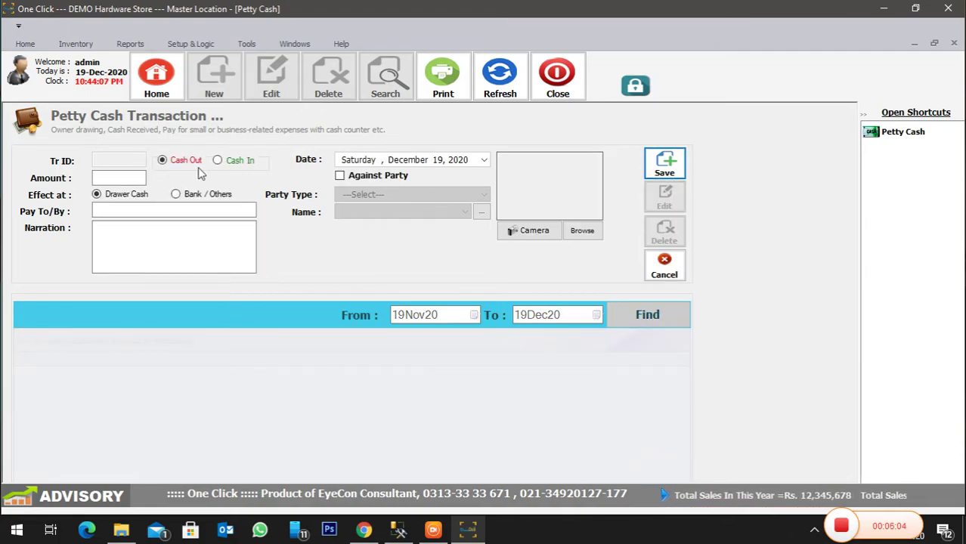
{"action": "left_click", "coordinate": [220, 160]}
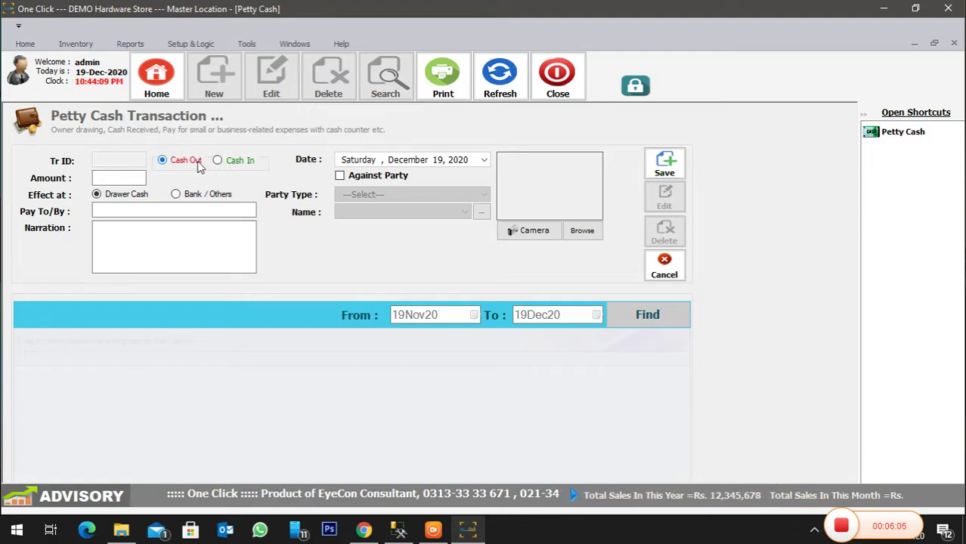
{"action": "left_click", "coordinate": [111, 178]}
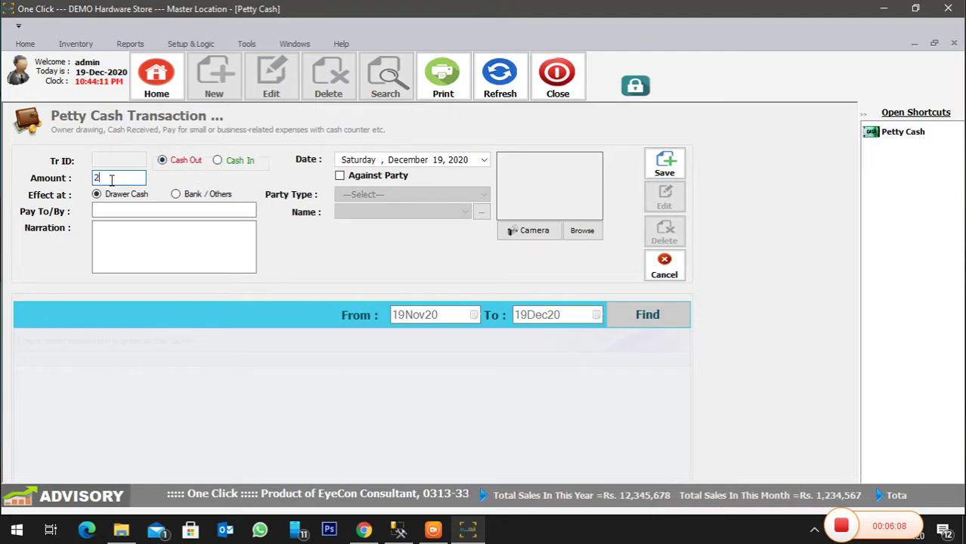
{"action": "left_click", "coordinate": [118, 213]}
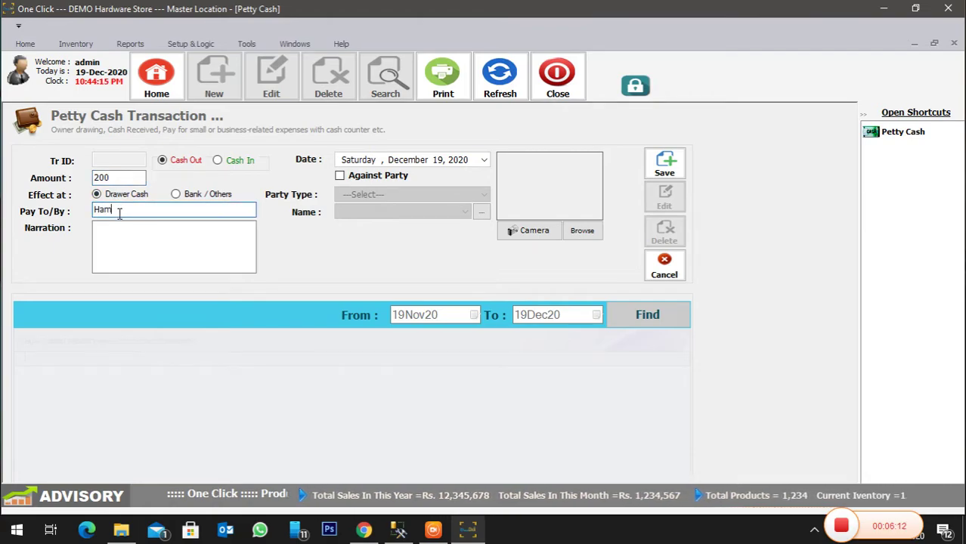
{"action": "key", "text": "Tab"}
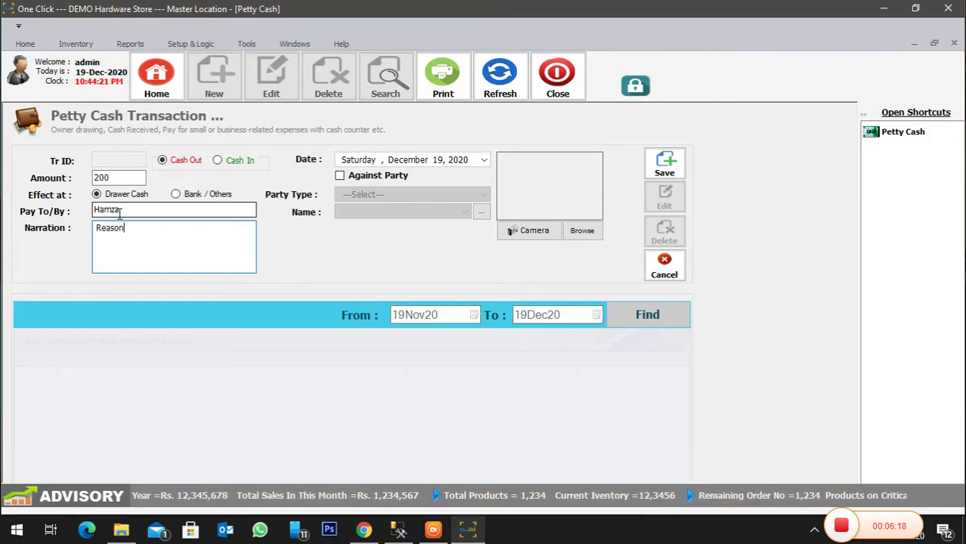
{"action": "left_click", "coordinate": [664, 166]}
{"action": "left_click", "coordinate": [689, 320]}
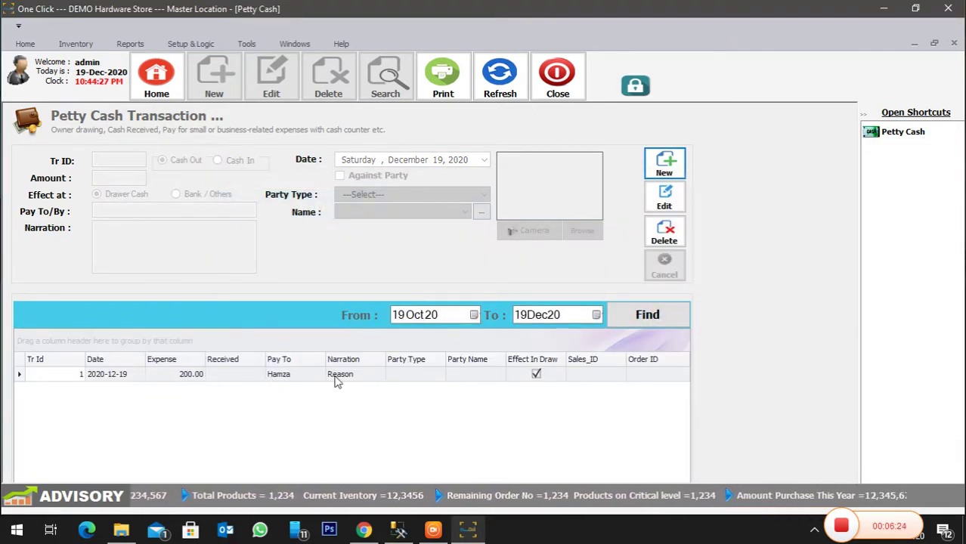
{"action": "left_click", "coordinate": [565, 71]}
{"action": "left_click", "coordinate": [31, 47]}
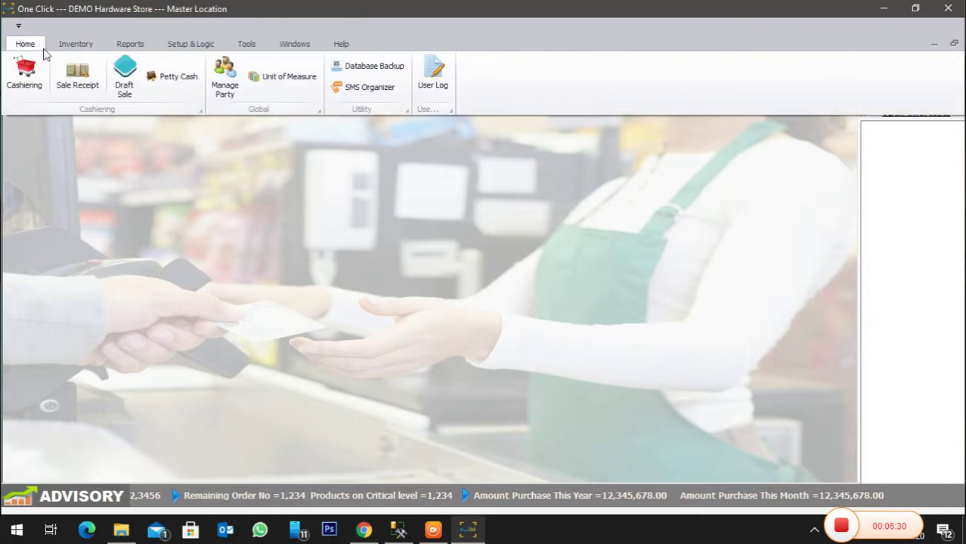
- Browse the supplier, sales agent, employee and other account lists in Party Profile, then close it
{"action": "left_click", "coordinate": [225, 75]}
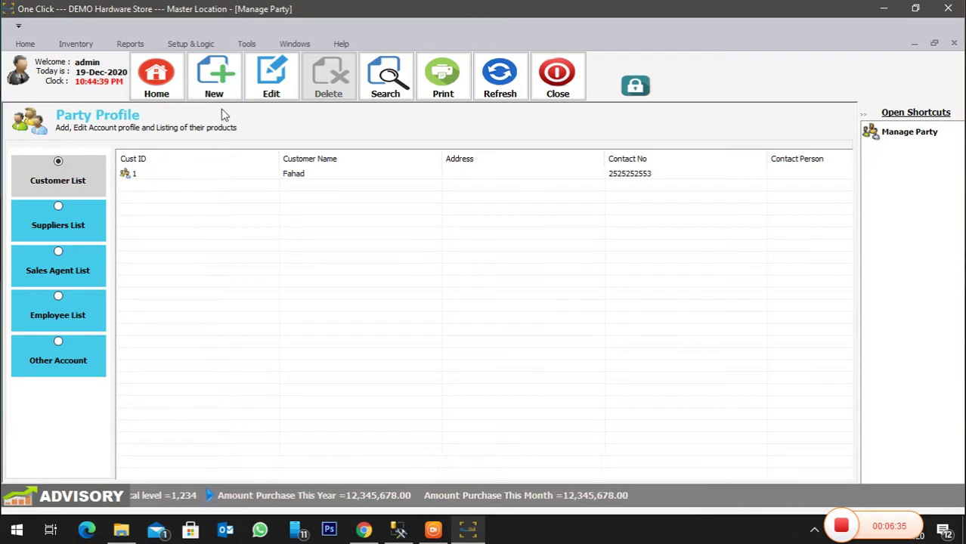
{"action": "left_click", "coordinate": [92, 215]}
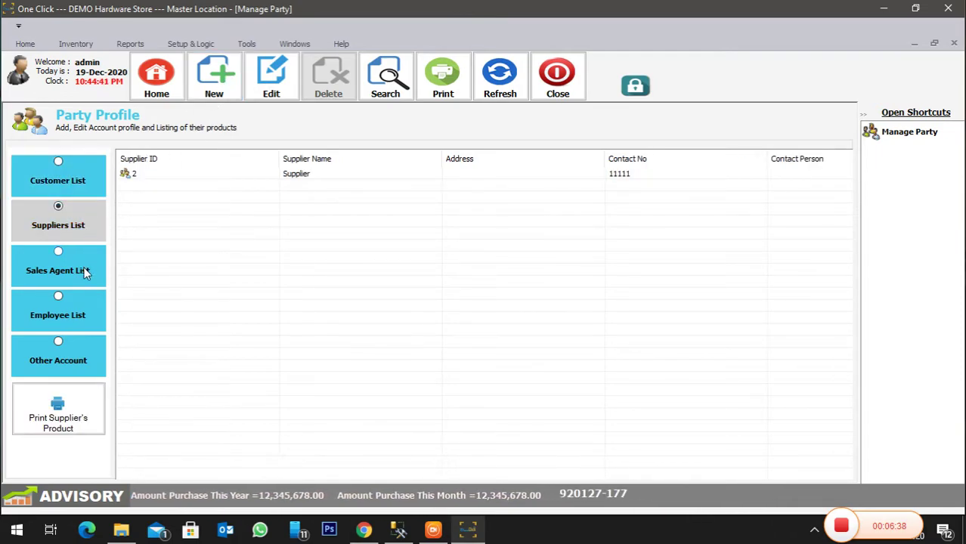
{"action": "left_click", "coordinate": [85, 273]}
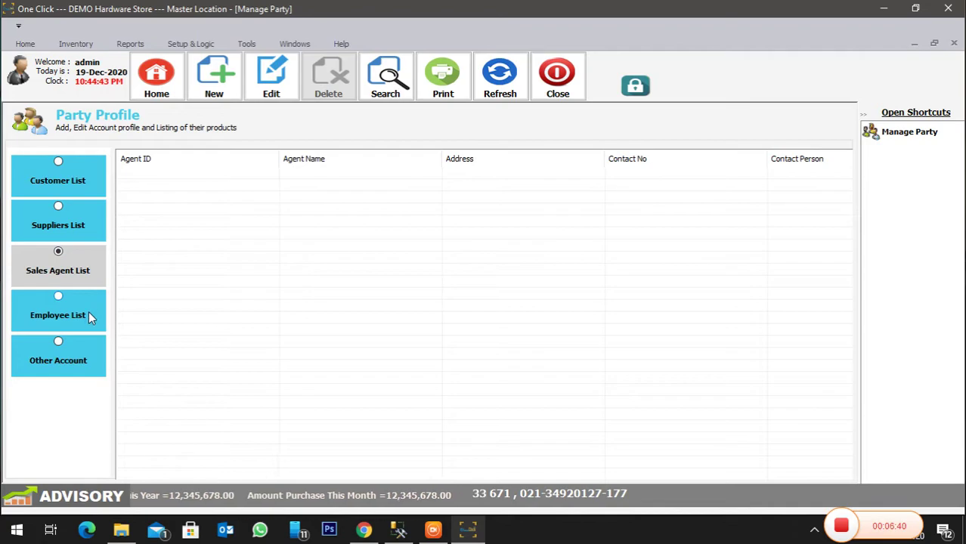
{"action": "left_click", "coordinate": [88, 312]}
{"action": "left_click", "coordinate": [75, 361]}
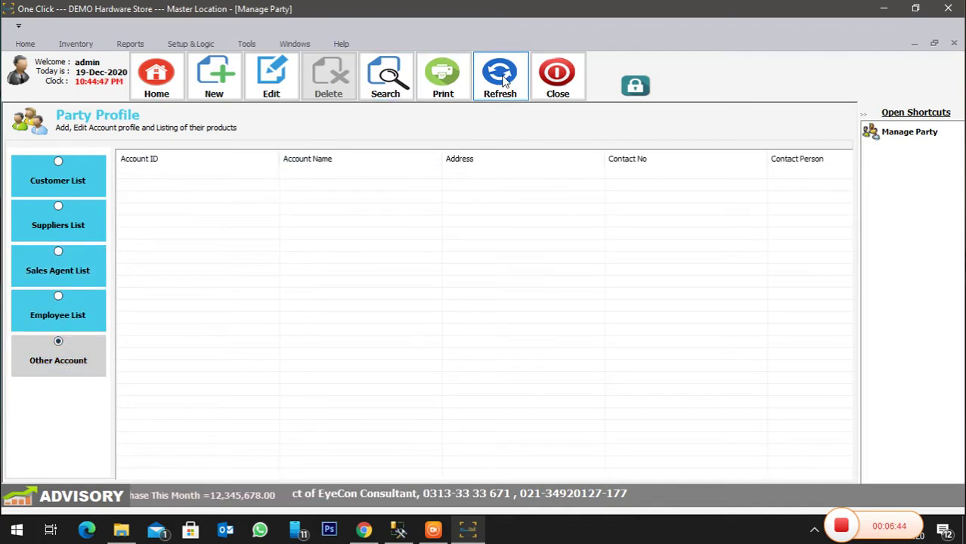
{"action": "left_click", "coordinate": [556, 76]}
{"action": "left_click", "coordinate": [77, 45]}
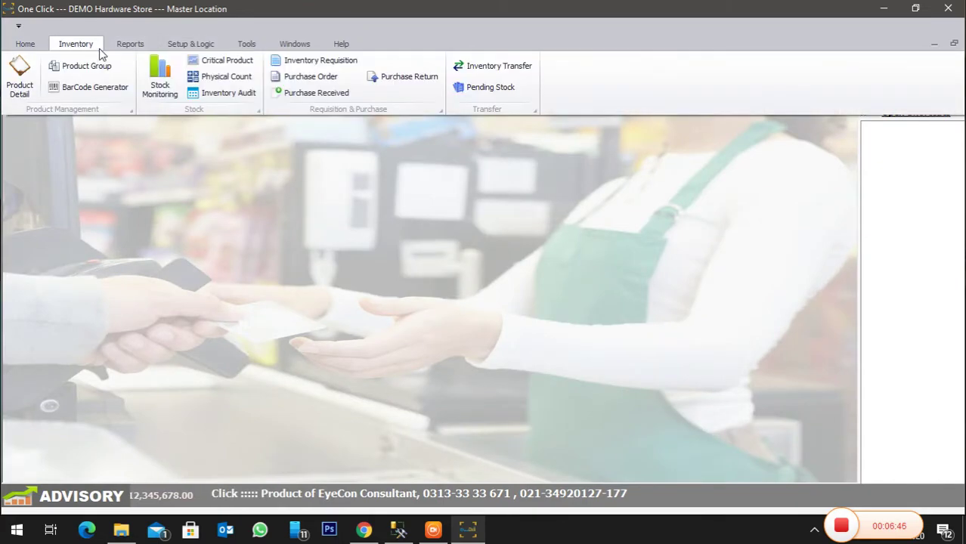
{"action": "left_click", "coordinate": [161, 82]}
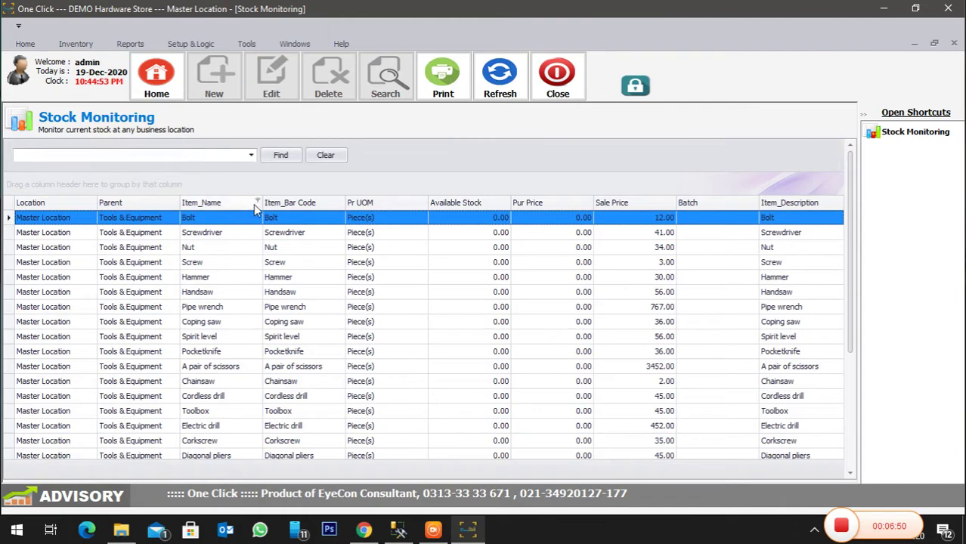
{"action": "right_click", "coordinate": [244, 204]}
{"action": "left_click", "coordinate": [265, 389]}
{"action": "left_click", "coordinate": [216, 219]}
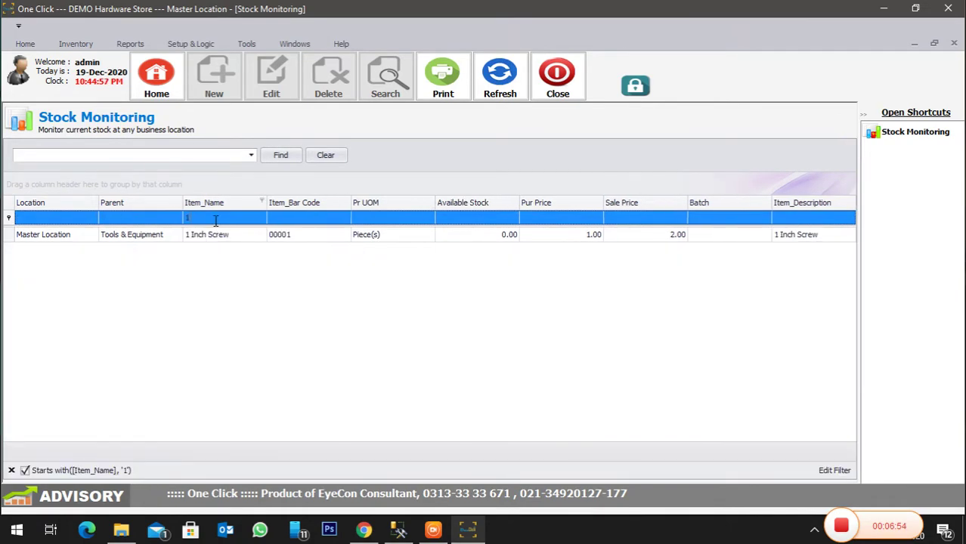
{"action": "left_click", "coordinate": [505, 240]}
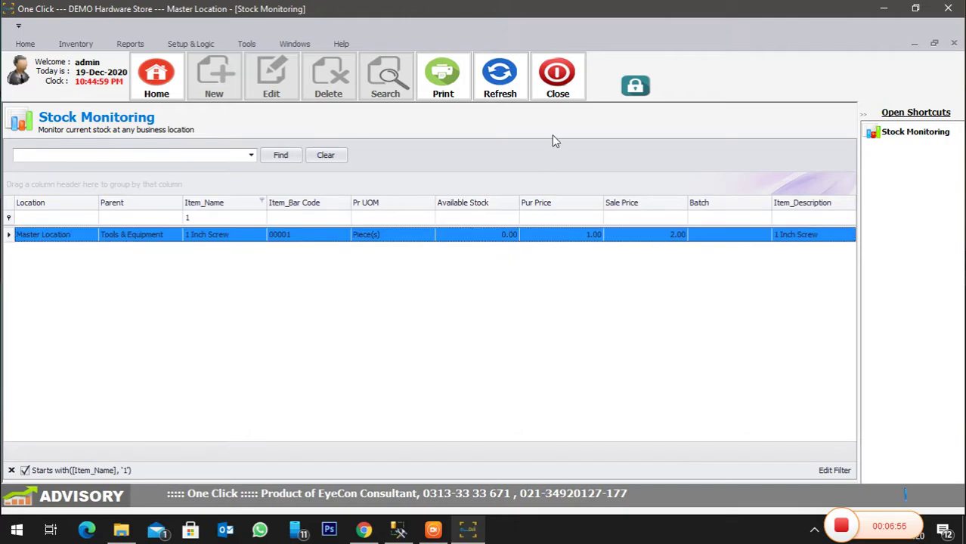
{"action": "left_click", "coordinate": [557, 75]}
{"action": "left_click", "coordinate": [127, 43]}
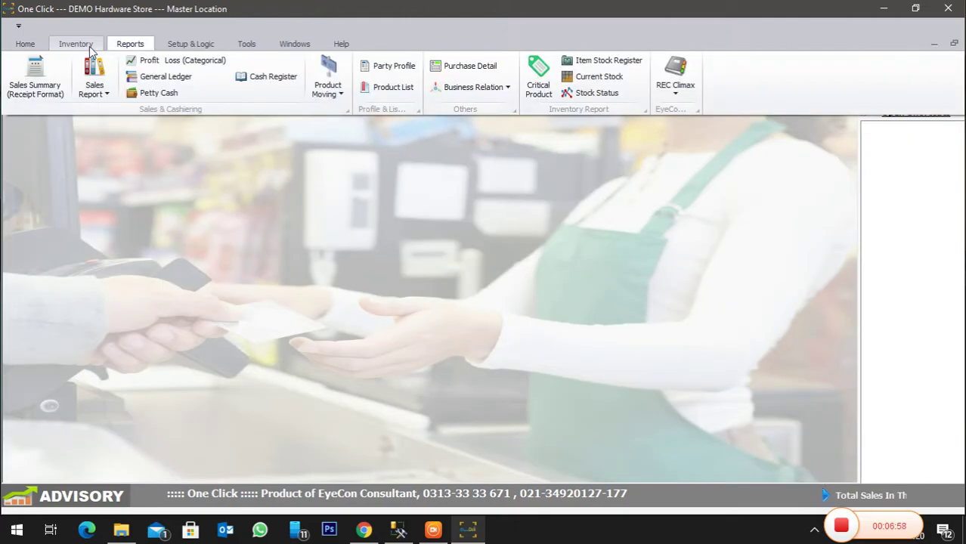
{"action": "left_click", "coordinate": [89, 46]}
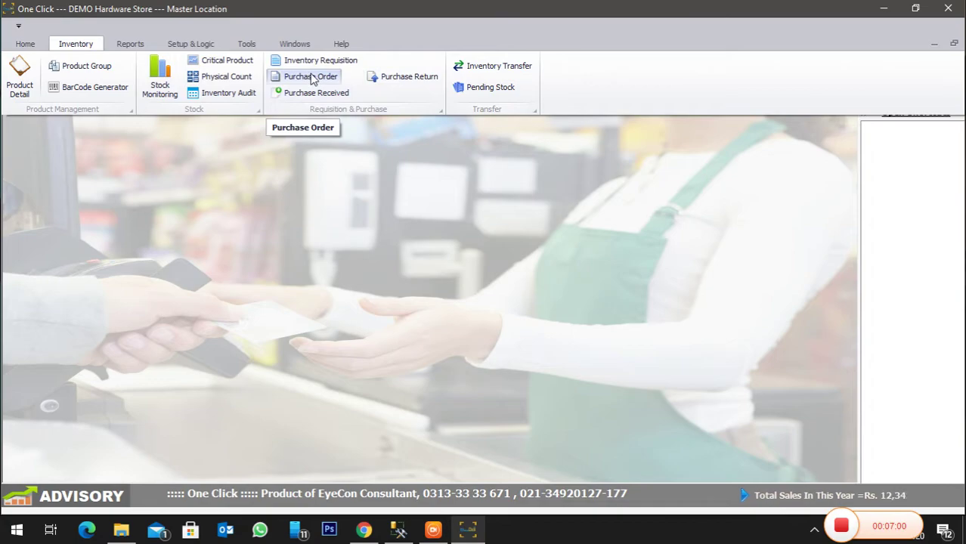
{"action": "left_click", "coordinate": [312, 77]}
- Start a new purchase order and add 1 Inch Screw as an item line
{"action": "left_click", "coordinate": [215, 80]}
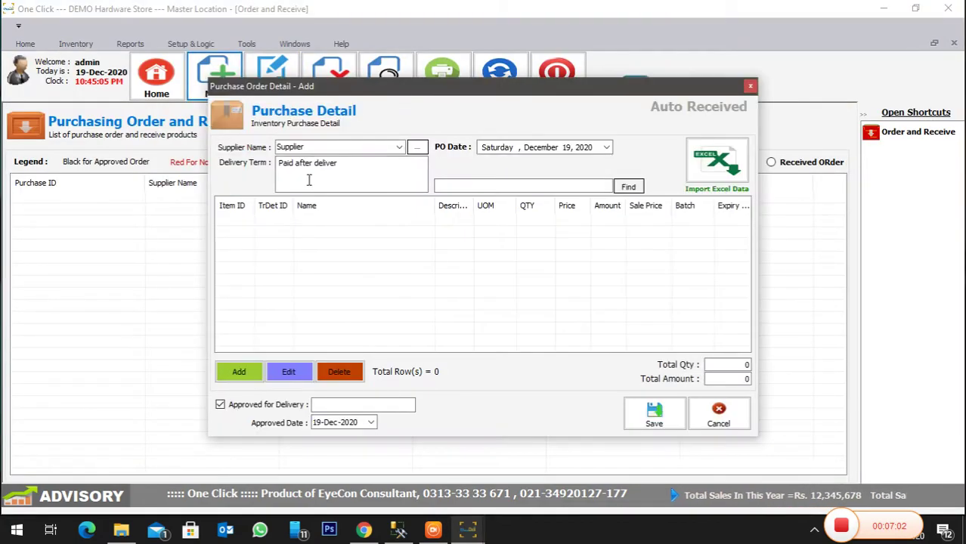
{"action": "left_click", "coordinate": [239, 371]}
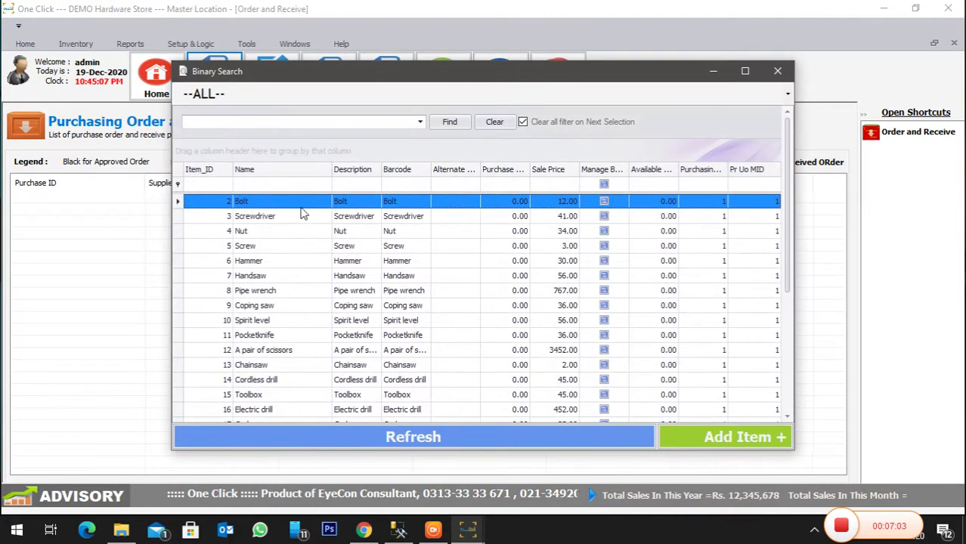
{"action": "left_click", "coordinate": [282, 186]}
{"action": "type", "text": "1"}
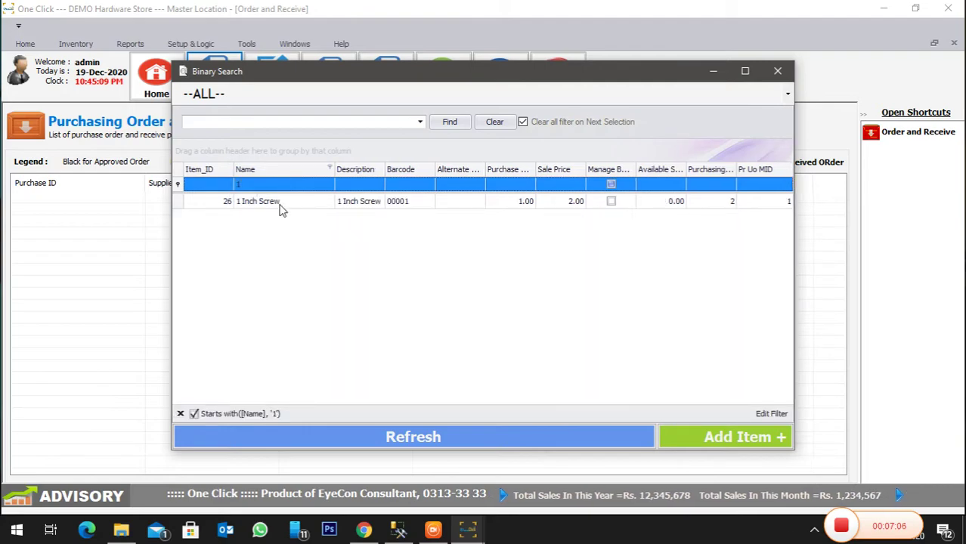
{"action": "double_click", "coordinate": [280, 202]}
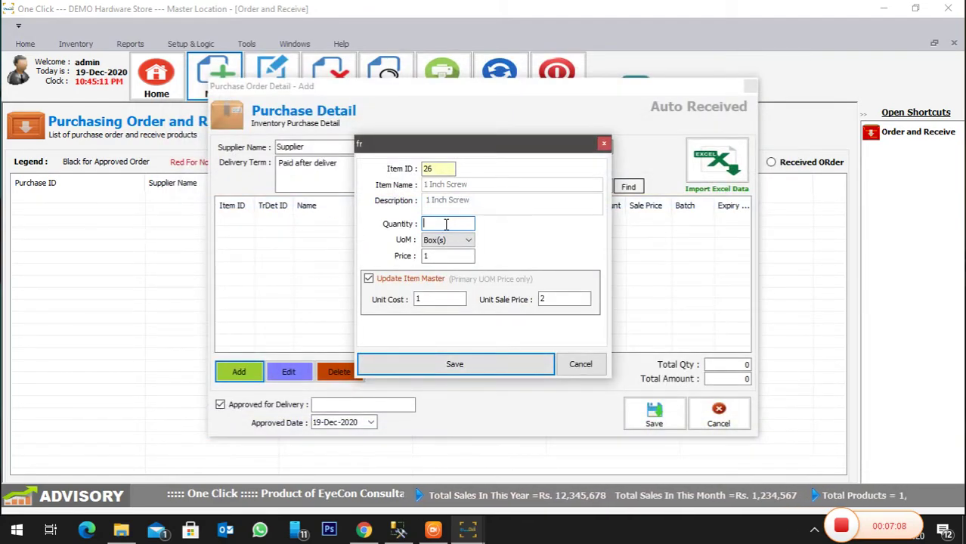
- Set the line to 5 Box(s) at price 2 and sale price 4, save the order, and choose to pay
{"action": "left_click", "coordinate": [446, 240]}
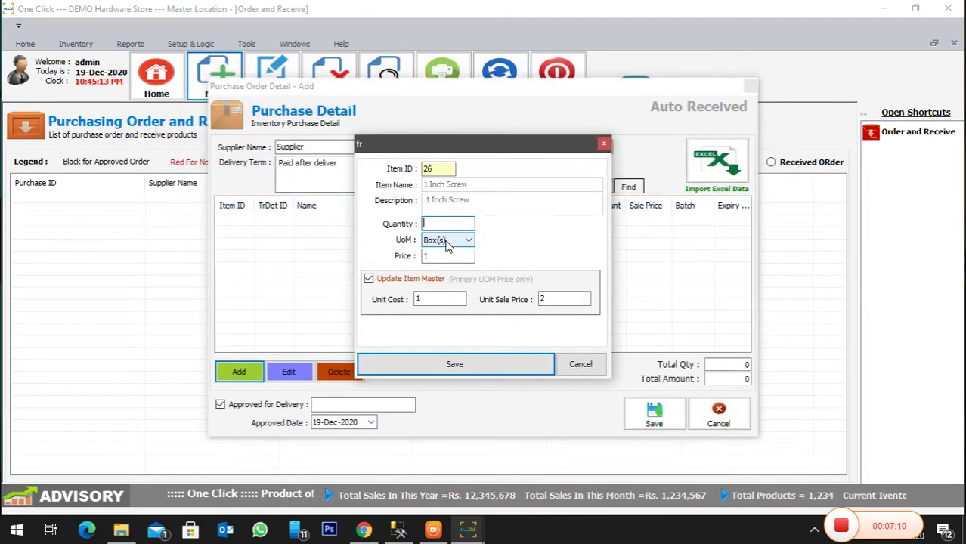
{"action": "left_click", "coordinate": [447, 245]}
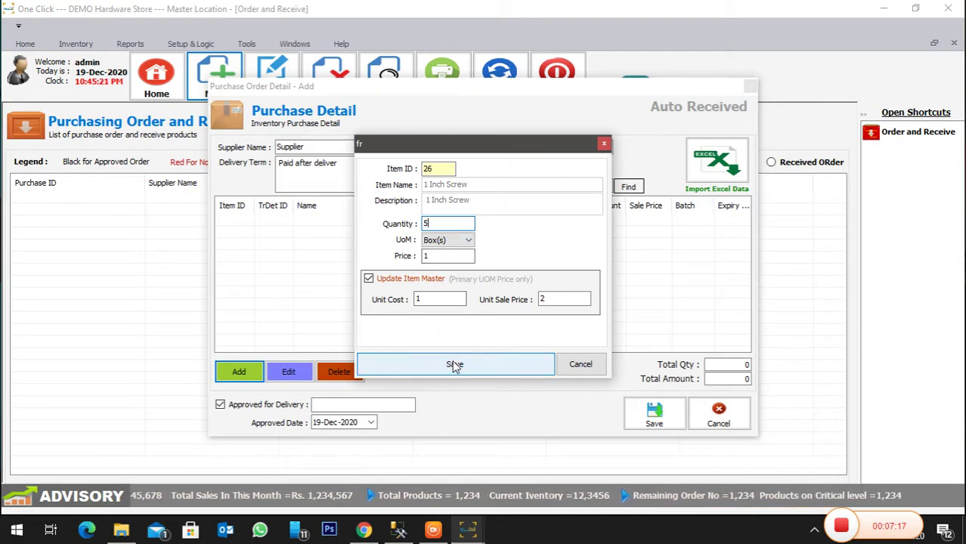
{"action": "left_click", "coordinate": [444, 257]}
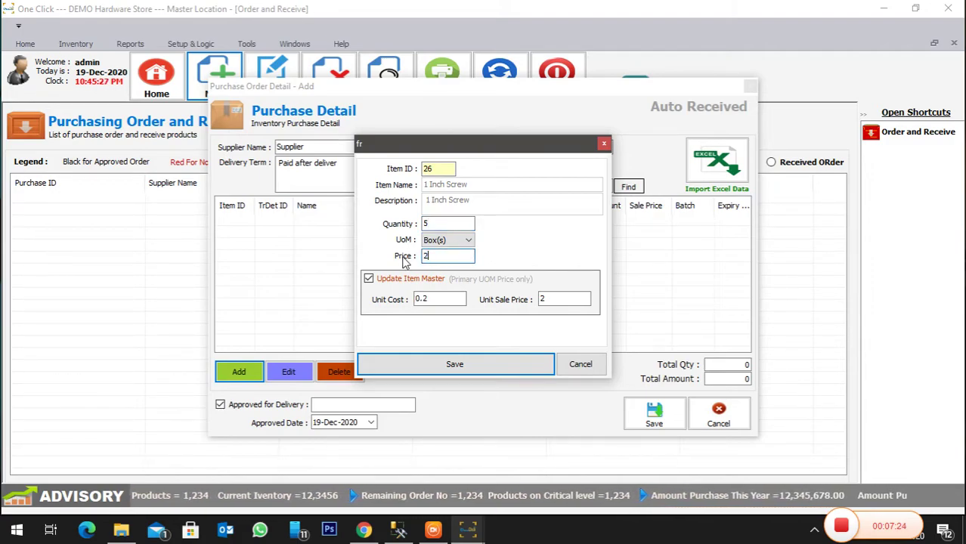
{"action": "left_click_drag", "start_coordinate": [432, 299], "coordinate": [365, 297]}
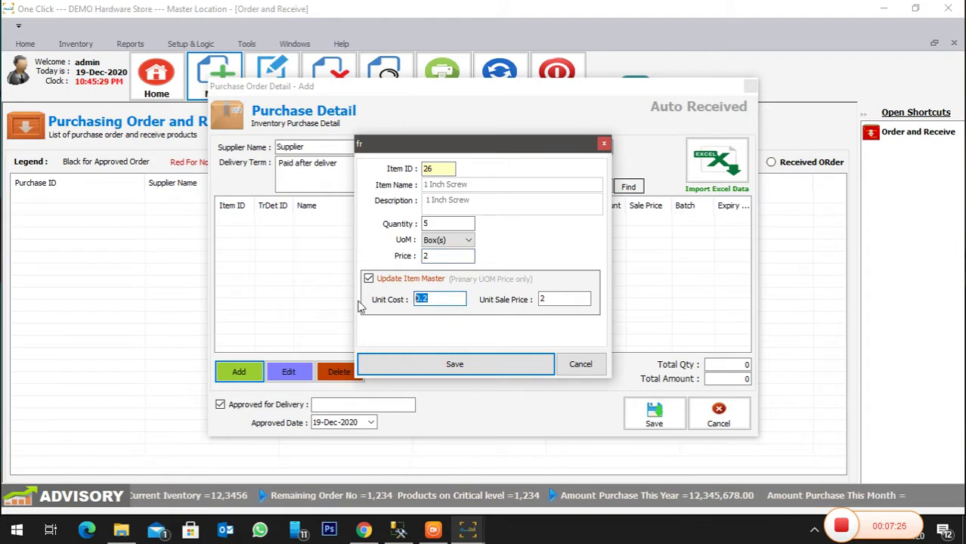
{"action": "key", "text": "Tab"}
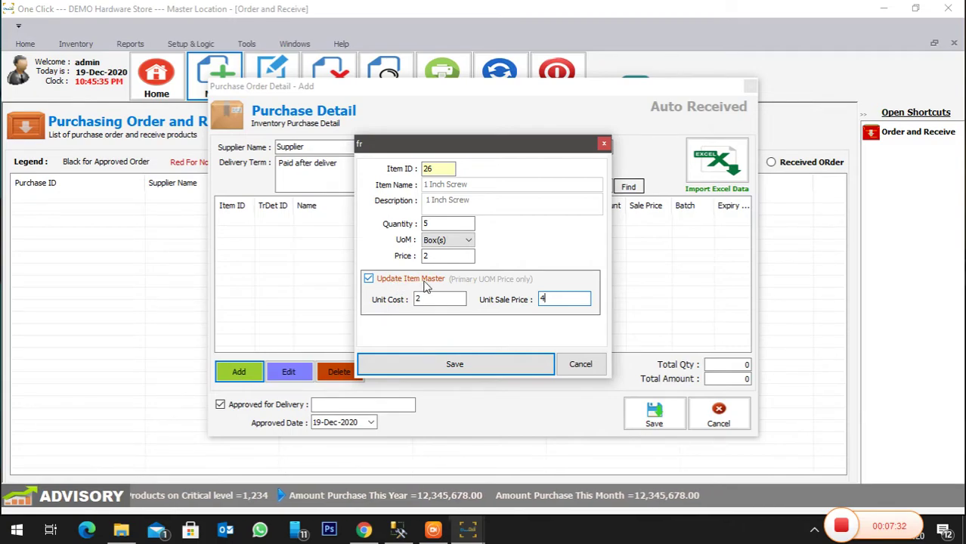
{"action": "left_click", "coordinate": [510, 366]}
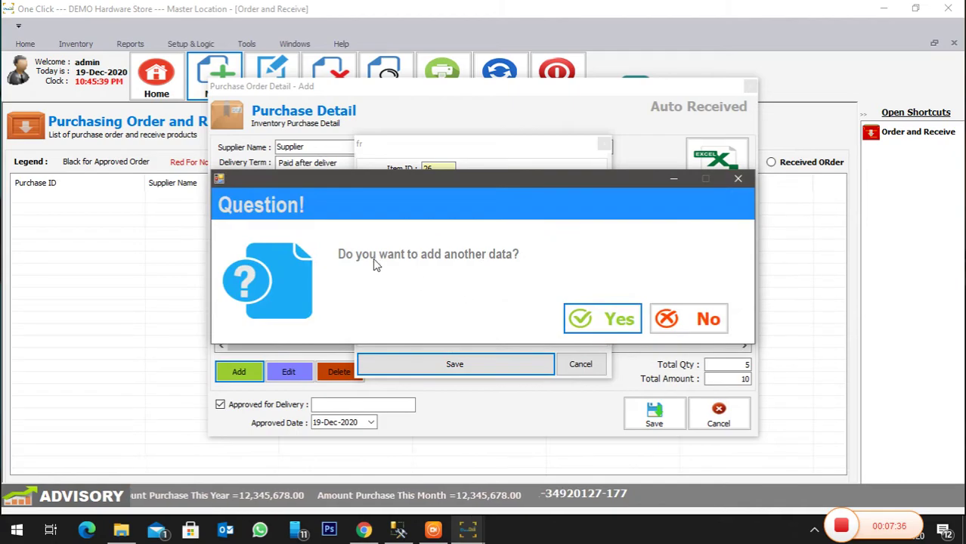
{"action": "left_click", "coordinate": [670, 318]}
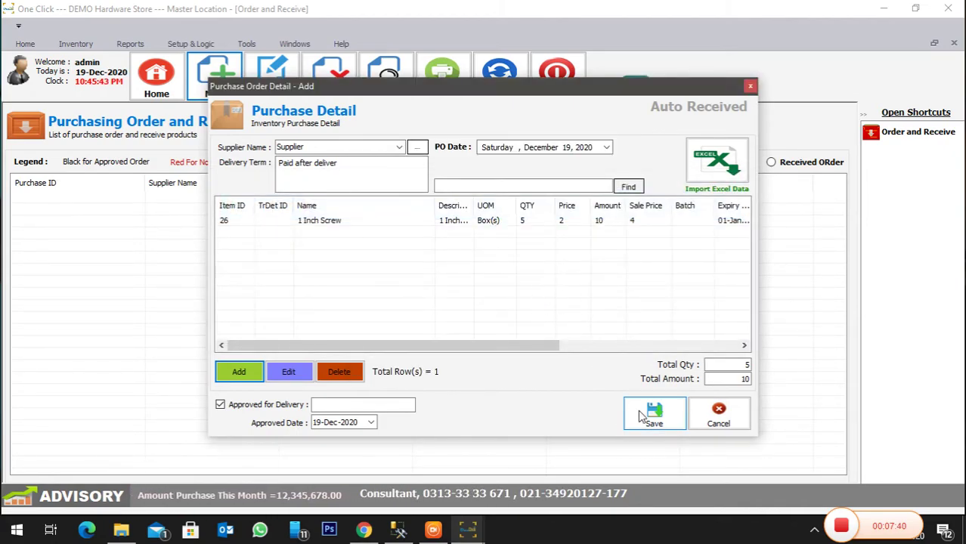
{"action": "left_click", "coordinate": [643, 414]}
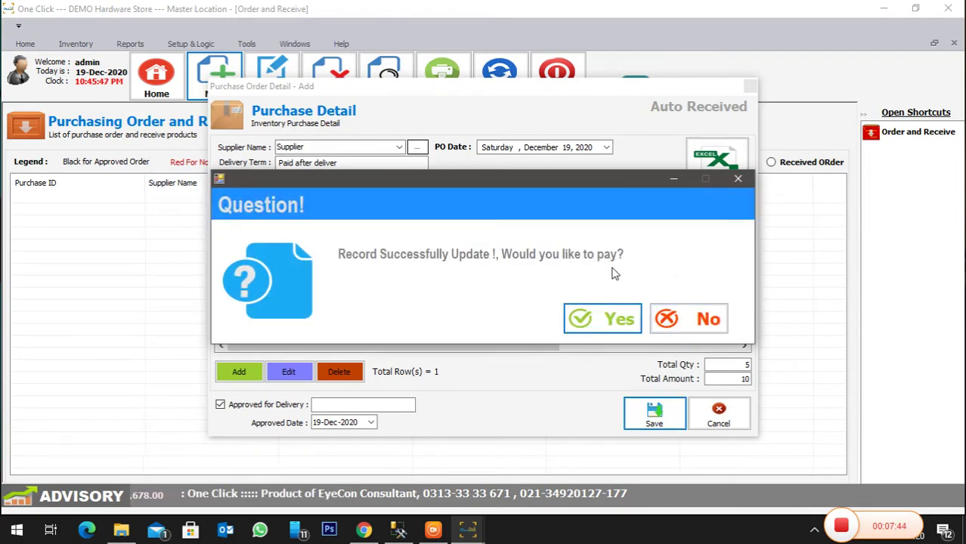
{"action": "left_click", "coordinate": [597, 317]}
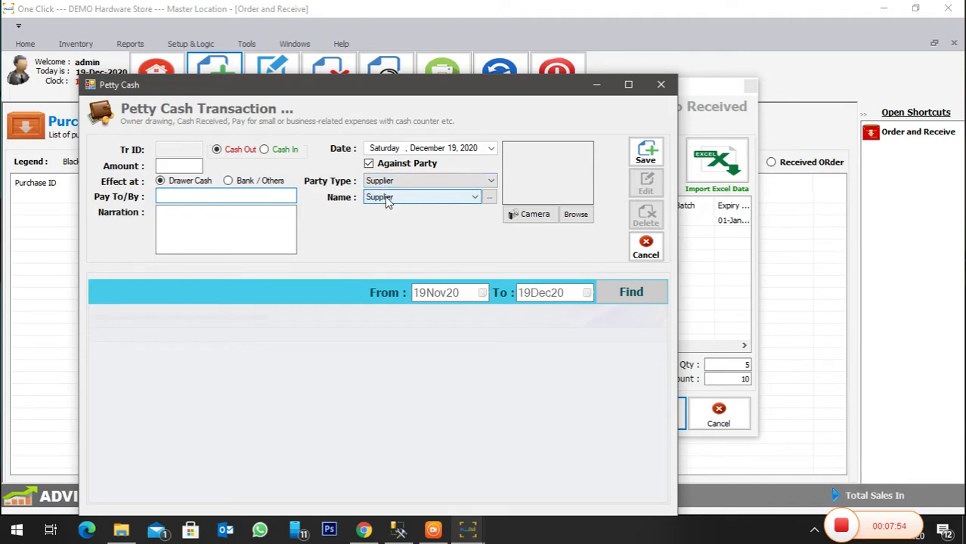
- Save a 10 payment to XYZ narrated 'Payment regarding Purchase', then close the Petty Cash and order windows
{"action": "left_click", "coordinate": [161, 167]}
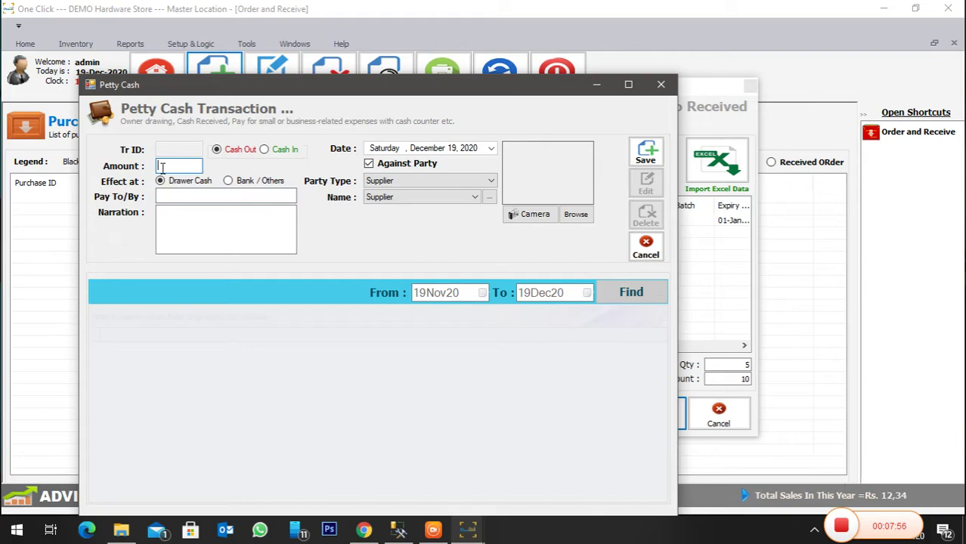
{"action": "left_click", "coordinate": [201, 195]}
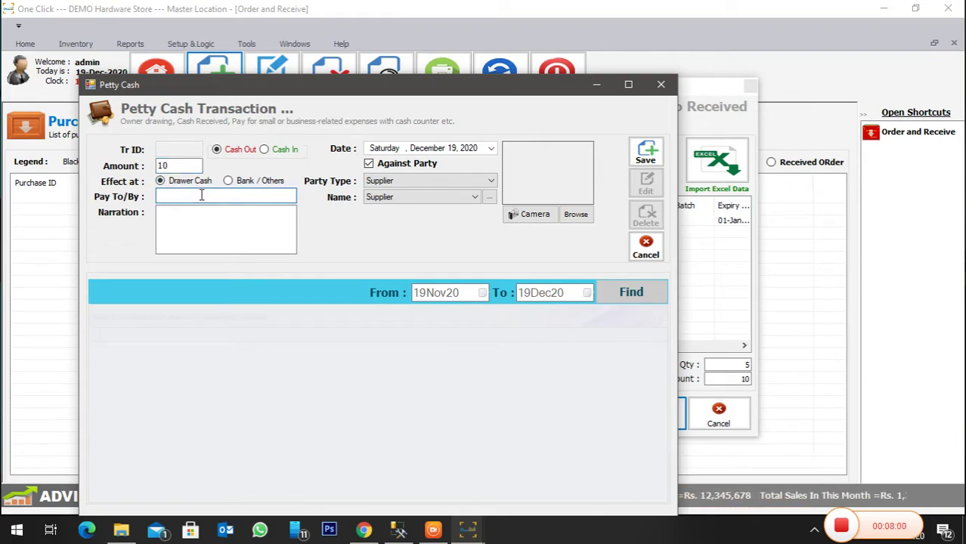
{"action": "left_click", "coordinate": [198, 232]}
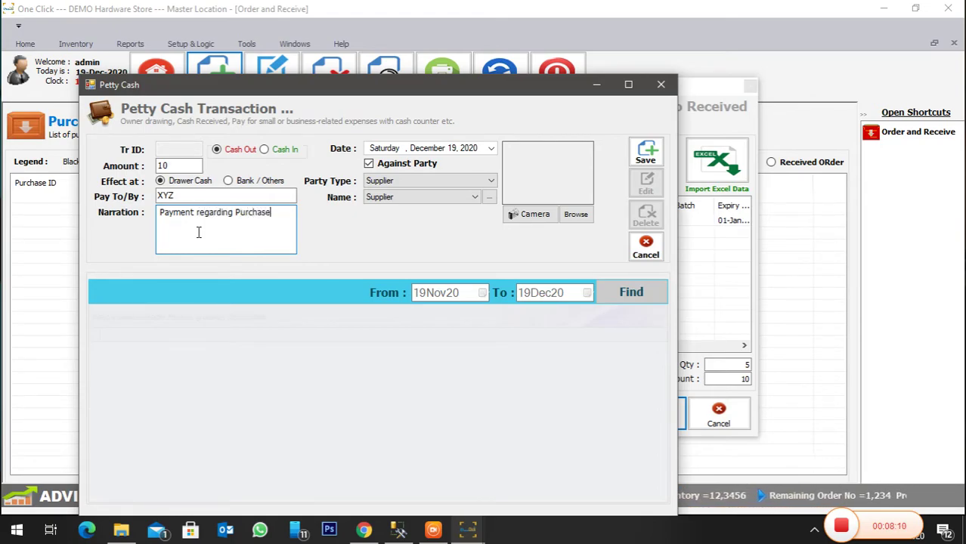
{"action": "left_click", "coordinate": [644, 153]}
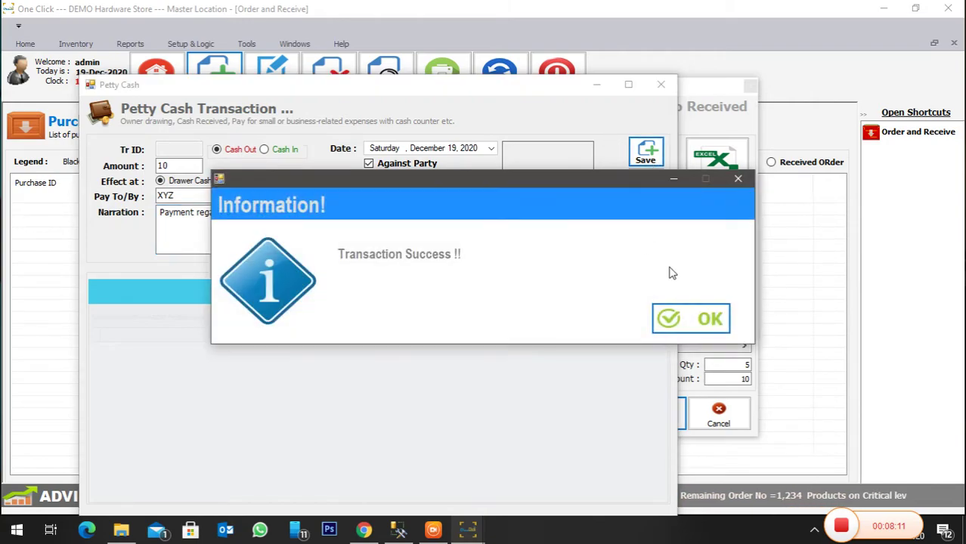
{"action": "left_click", "coordinate": [694, 320]}
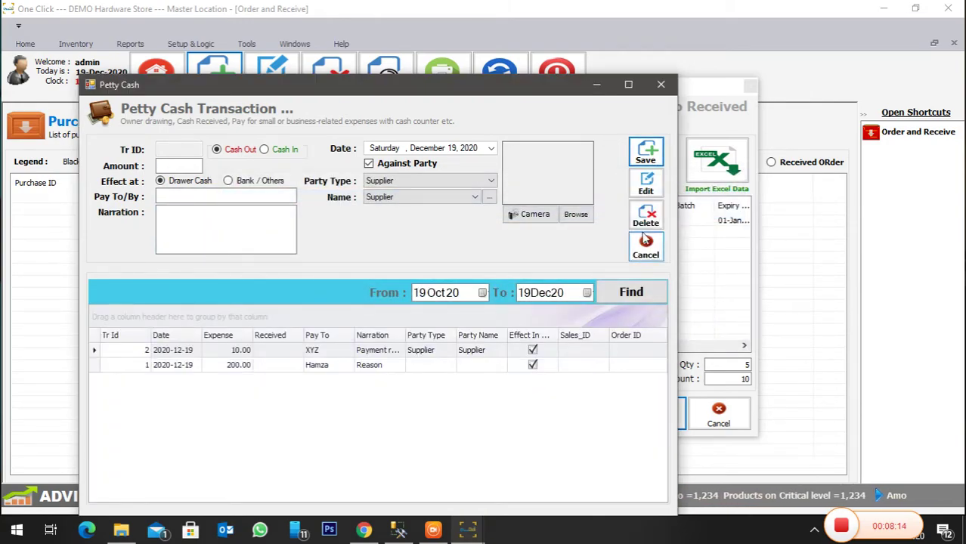
{"action": "left_click", "coordinate": [660, 84]}
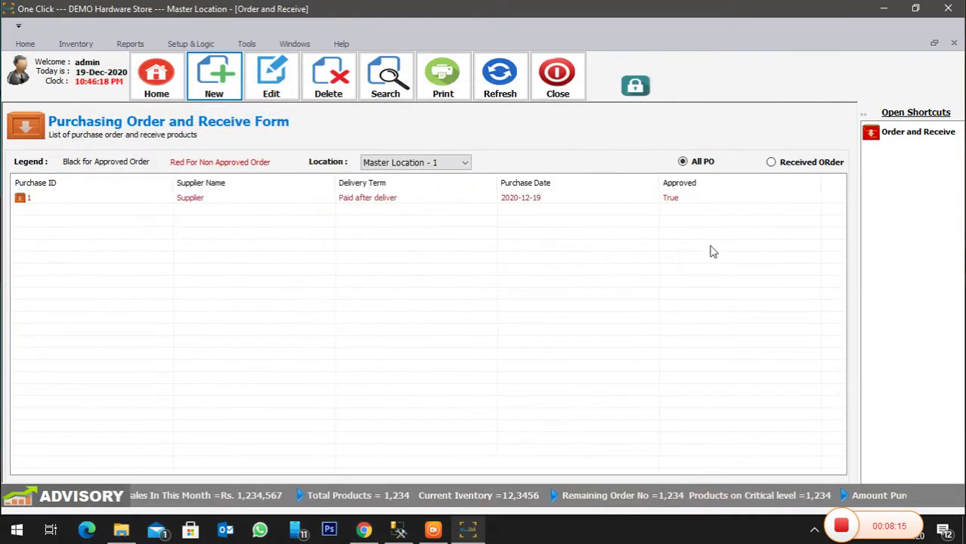
{"action": "left_click", "coordinate": [557, 76]}
- In Stock Monitoring, filter Item_Name by '1' to check 1 Inch Screw at 50.00 pieces, 2.00/4.00
{"action": "left_click", "coordinate": [75, 44]}
{"action": "left_click", "coordinate": [165, 89]}
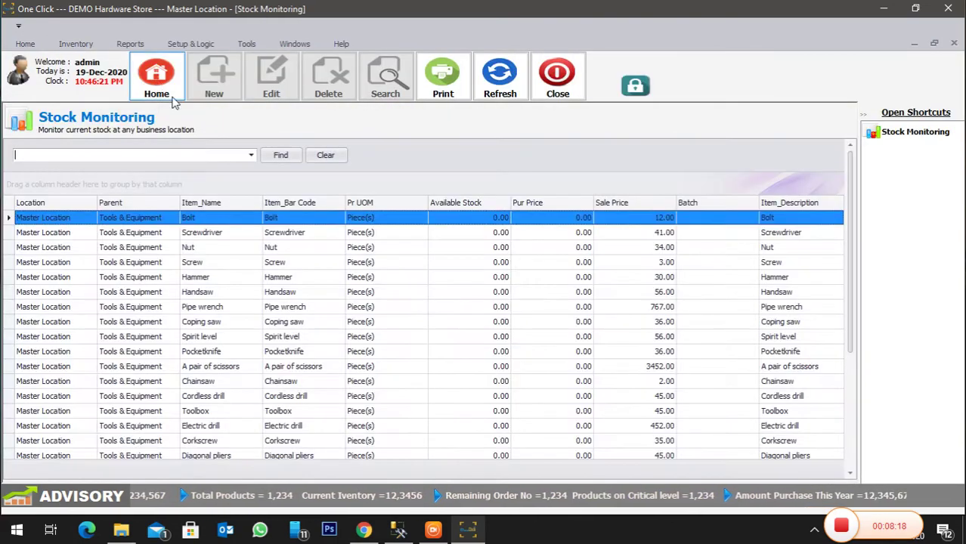
{"action": "right_click", "coordinate": [199, 201]}
{"action": "left_click", "coordinate": [261, 383]}
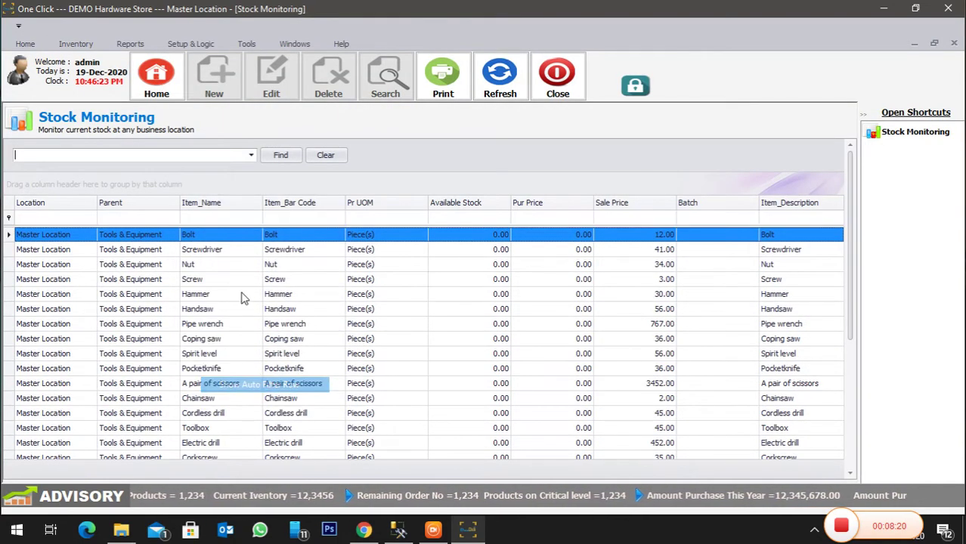
{"action": "left_click", "coordinate": [225, 219]}
{"action": "type", "text": "1"}
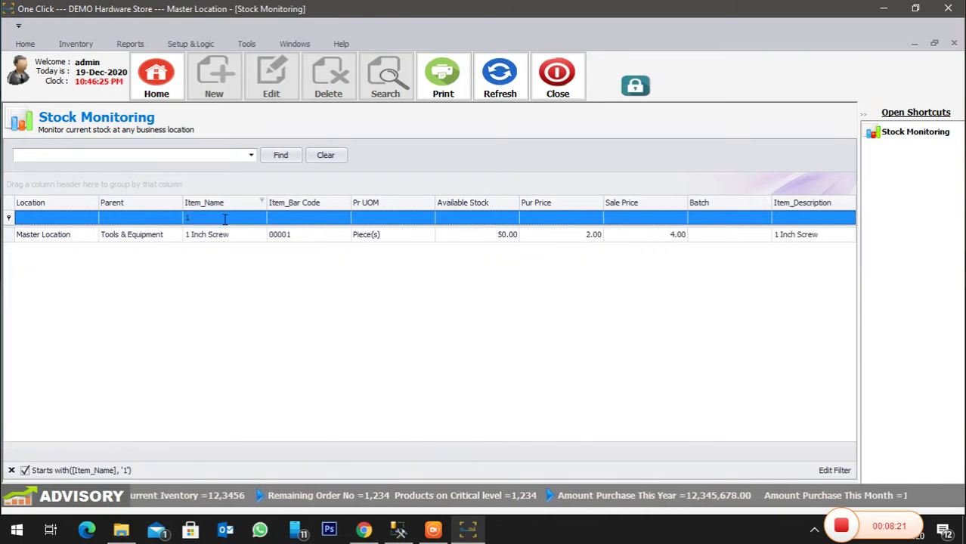
{"action": "left_click", "coordinate": [507, 235]}
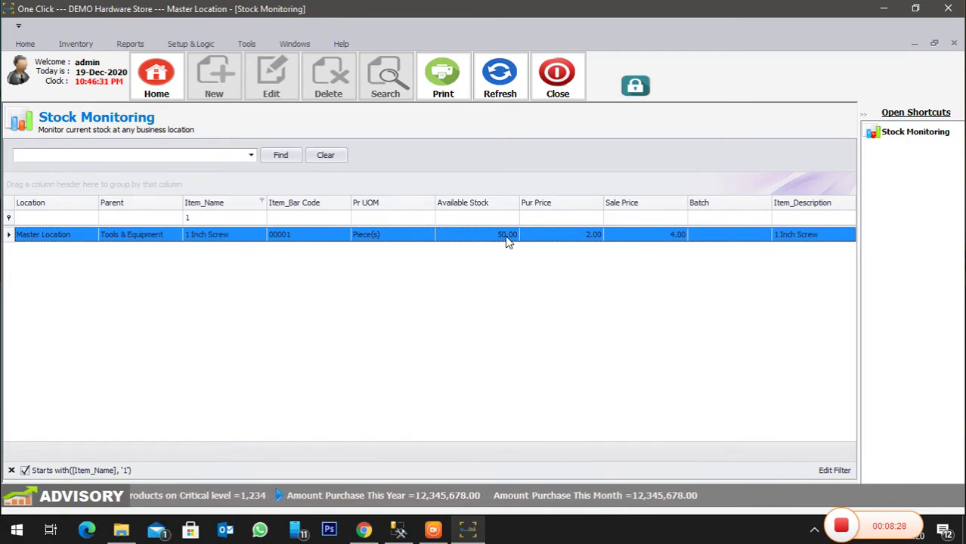
{"action": "left_click", "coordinate": [559, 78]}
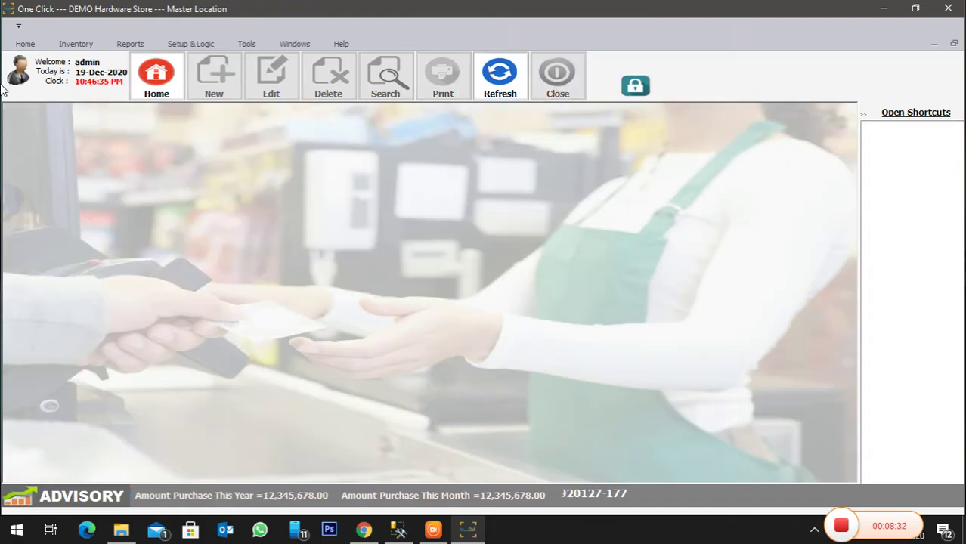
- Open Cashiering in list view, filter by '1', and add 1 Inch Screw to the cart
{"action": "left_click", "coordinate": [25, 43]}
{"action": "left_click", "coordinate": [27, 76]}
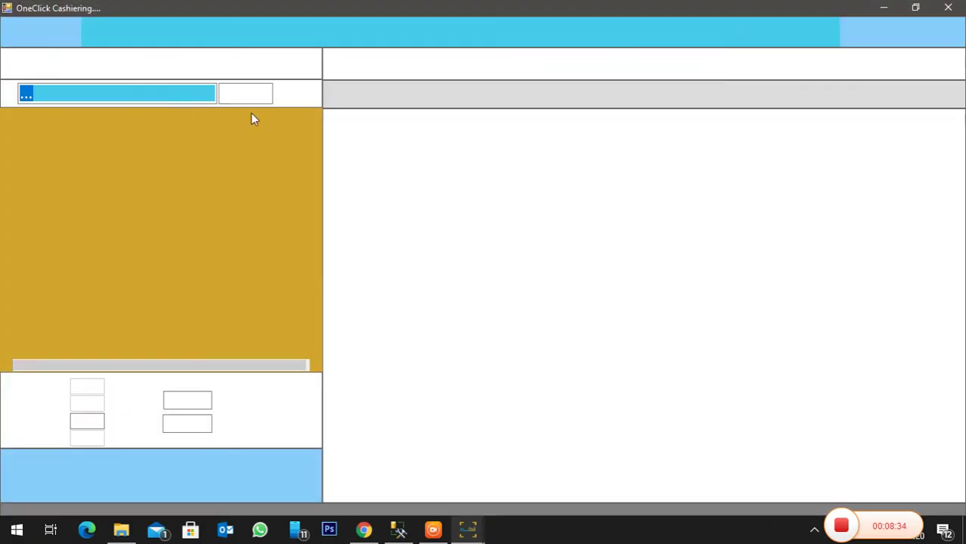
{"action": "left_click", "coordinate": [901, 72]}
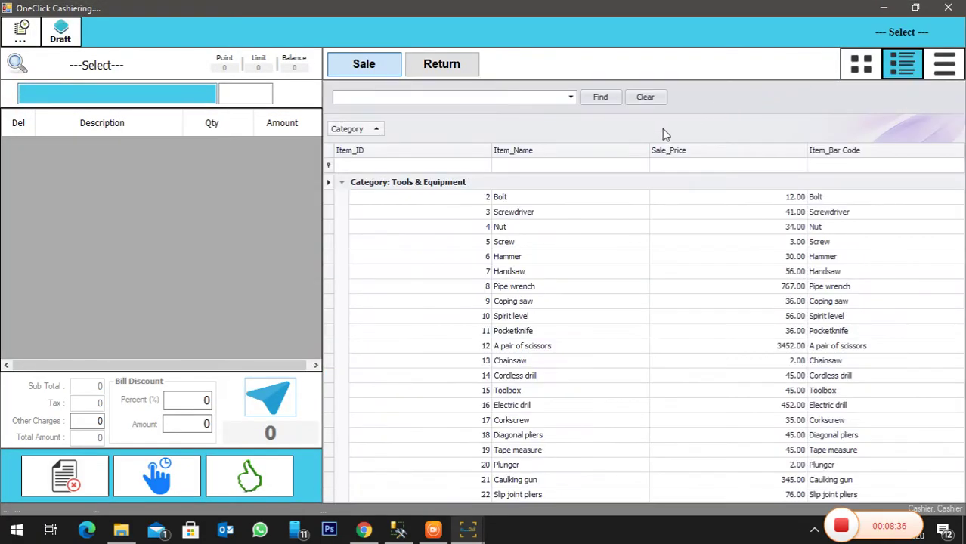
{"action": "left_click", "coordinate": [593, 170]}
{"action": "type", "text": "1"}
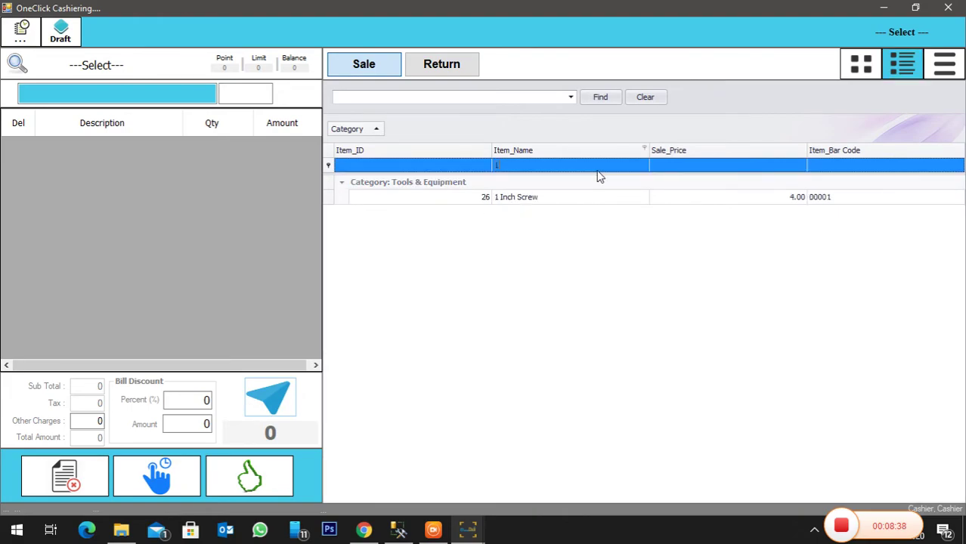
{"action": "double_click", "coordinate": [588, 197]}
- Sell it by Box(s) for 20 without printing a receipt, then leave cashiering
{"action": "left_click", "coordinate": [586, 198]}
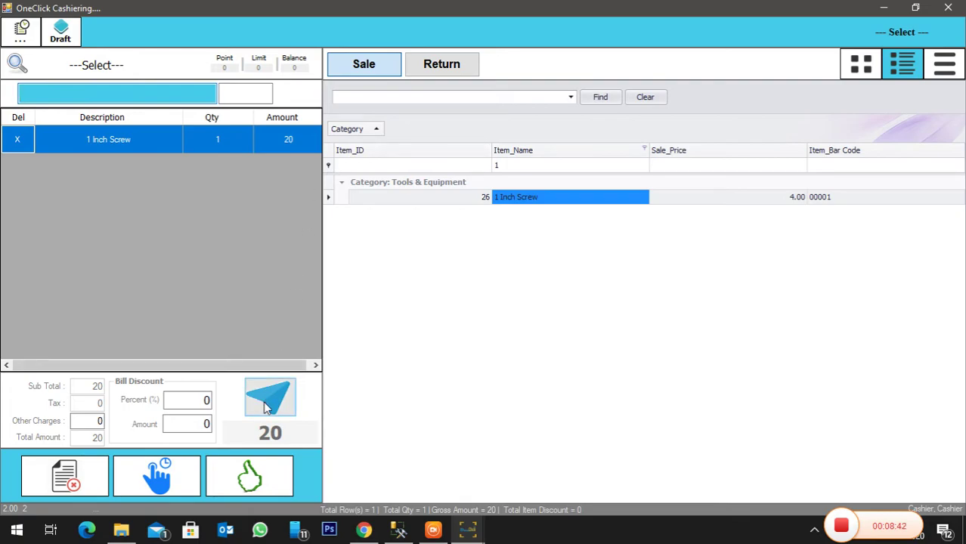
{"action": "left_click", "coordinate": [266, 408]}
{"action": "left_click", "coordinate": [672, 321]}
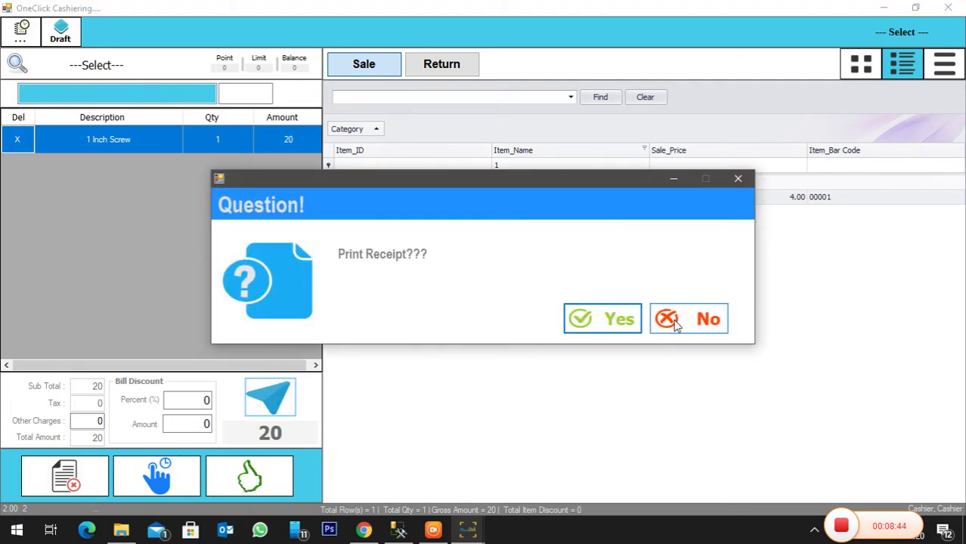
{"action": "left_click", "coordinate": [675, 322]}
{"action": "key", "text": "Escape"}
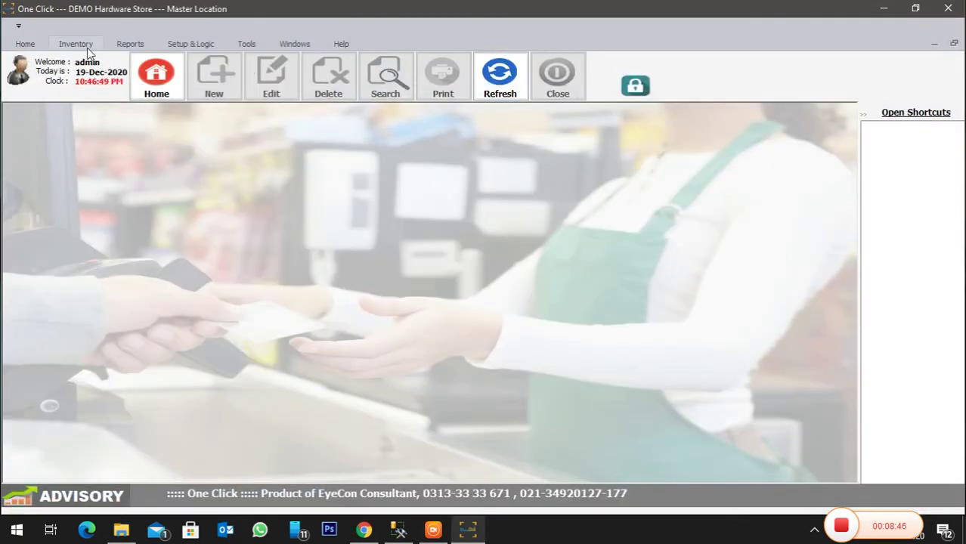
{"action": "left_click", "coordinate": [86, 47]}
{"action": "left_click", "coordinate": [160, 77]}
{"action": "right_click", "coordinate": [241, 201]}
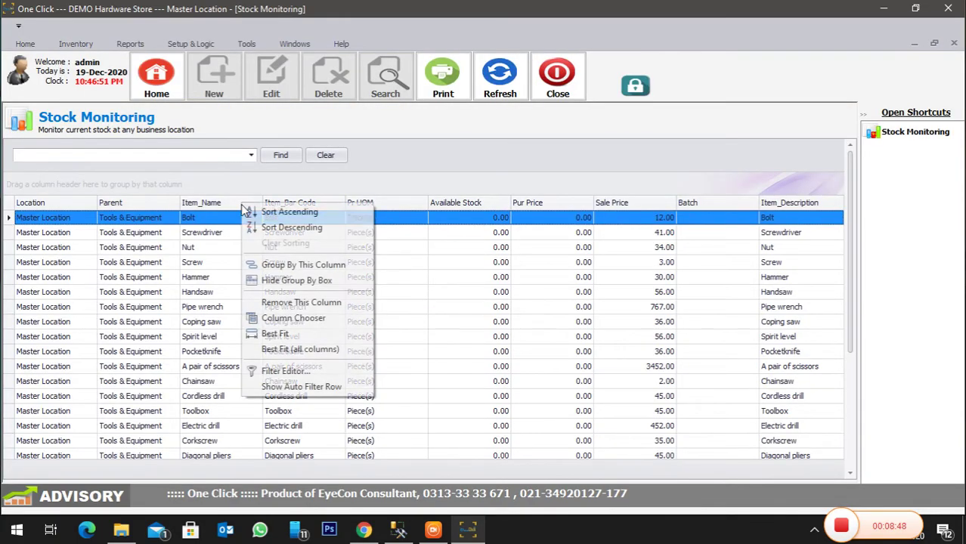
{"action": "left_click", "coordinate": [301, 386]}
{"action": "left_click", "coordinate": [225, 217]}
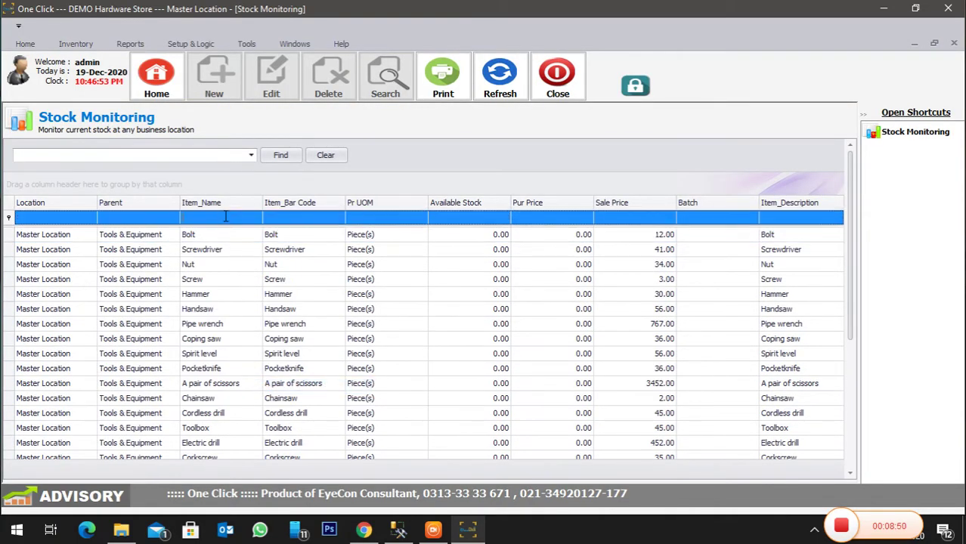
{"action": "type", "text": "1"}
{"action": "left_click", "coordinate": [462, 238]}
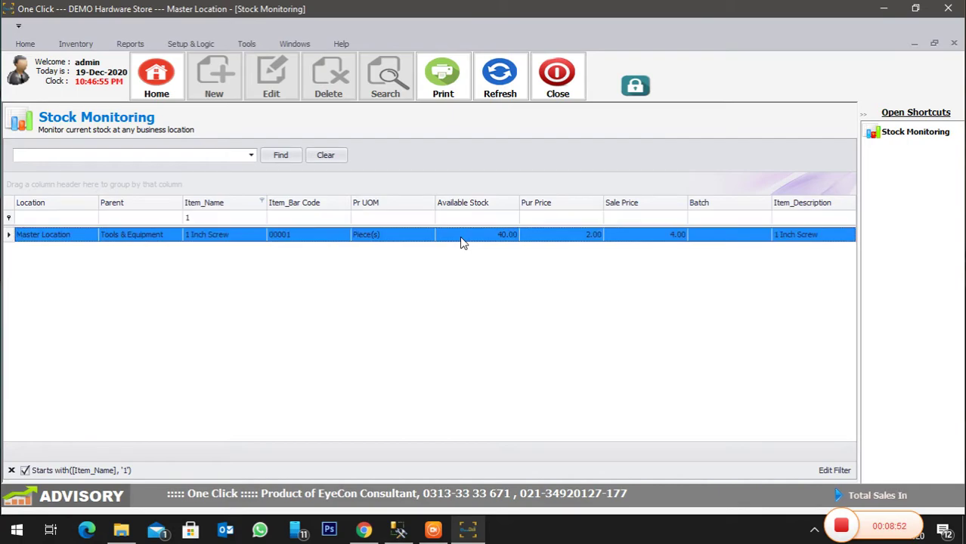
{"action": "left_click", "coordinate": [557, 75]}
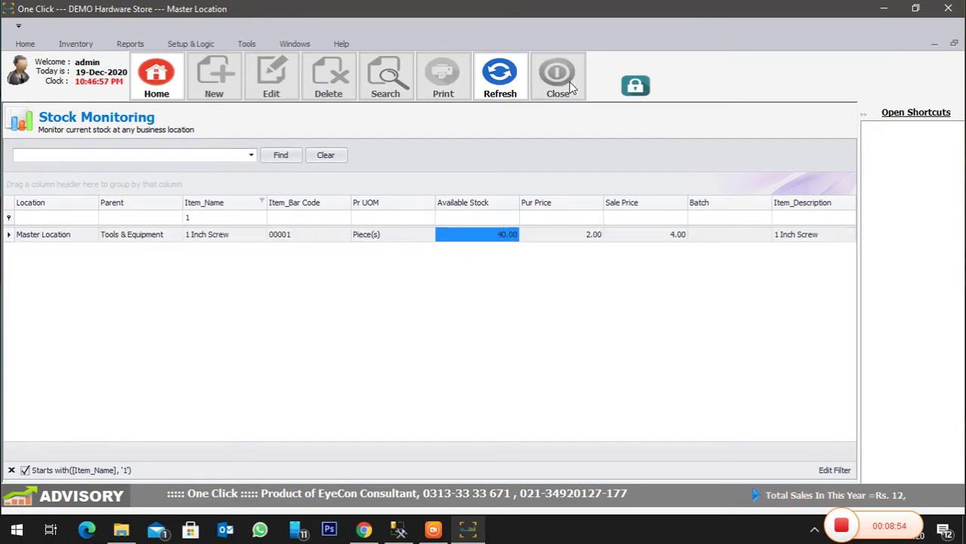
{"action": "left_click", "coordinate": [127, 46]}
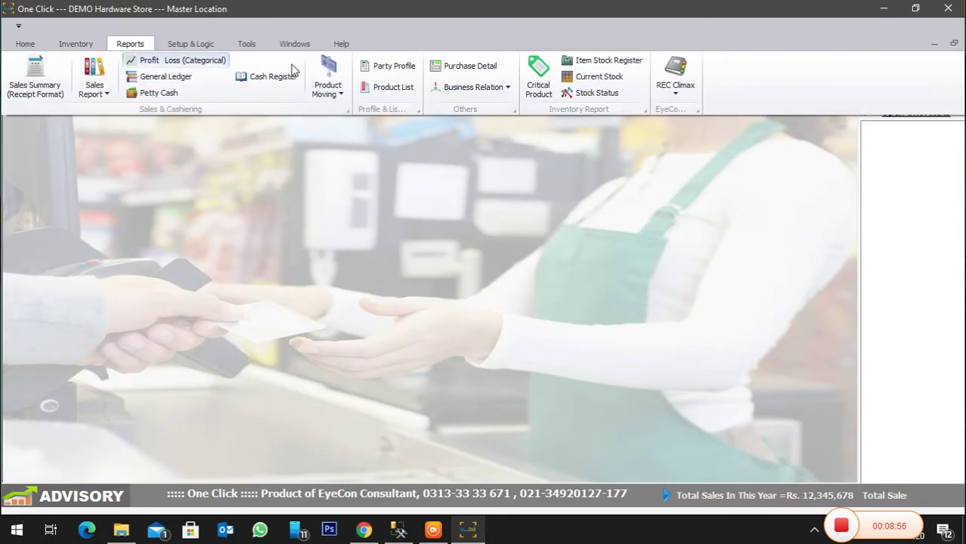
{"action": "left_click", "coordinate": [677, 76]}
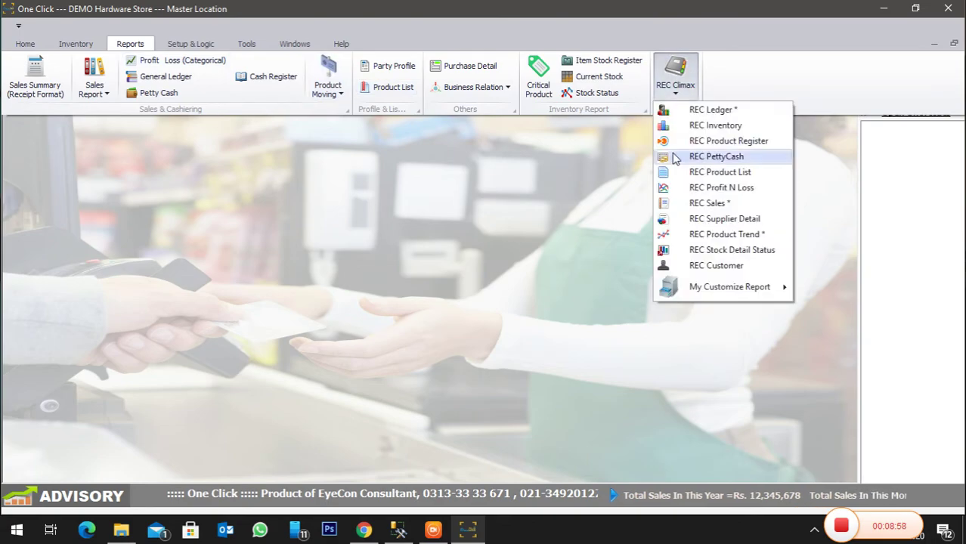
{"action": "left_click", "coordinate": [696, 203]}
{"action": "left_click", "coordinate": [125, 118]}
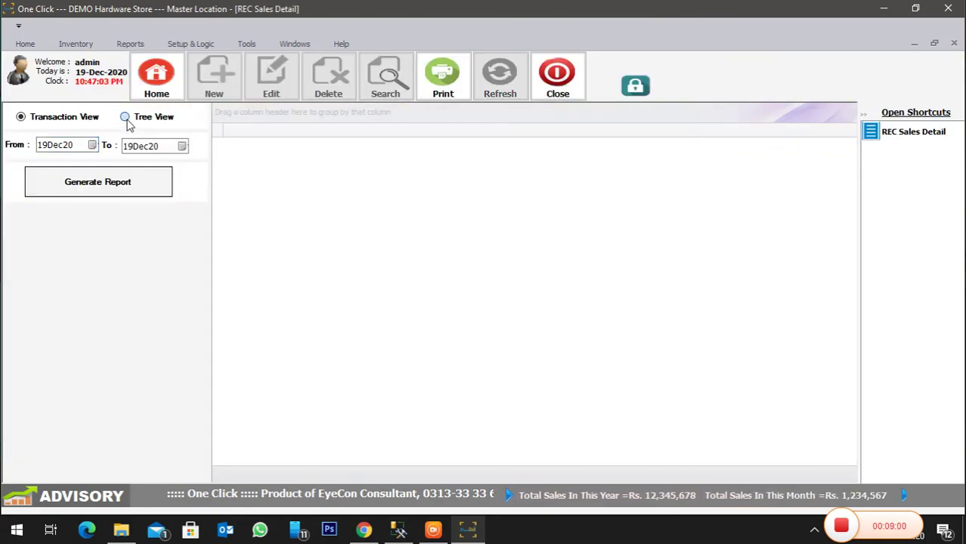
{"action": "left_click", "coordinate": [165, 147]}
{"action": "left_click", "coordinate": [160, 158]}
{"action": "left_click", "coordinate": [89, 289]}
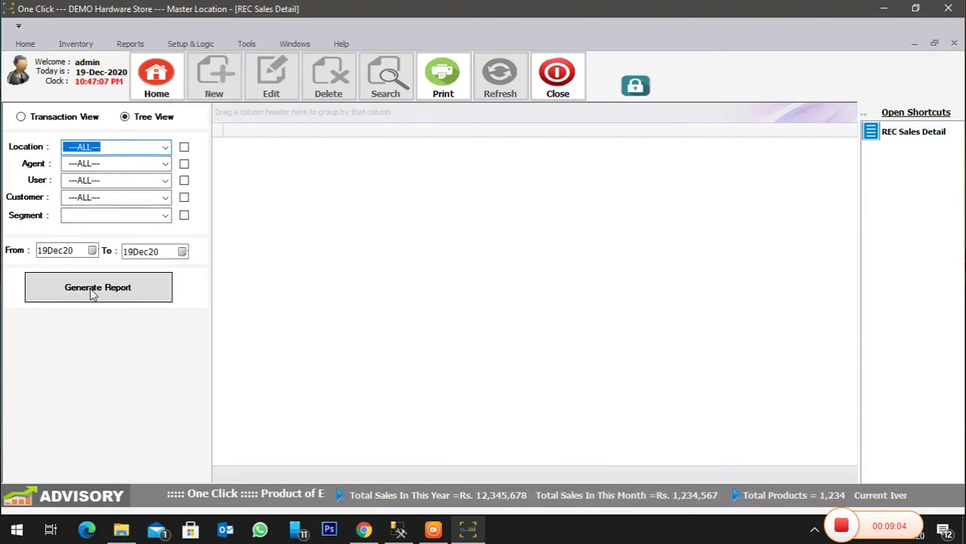
{"action": "left_click", "coordinate": [92, 295]}
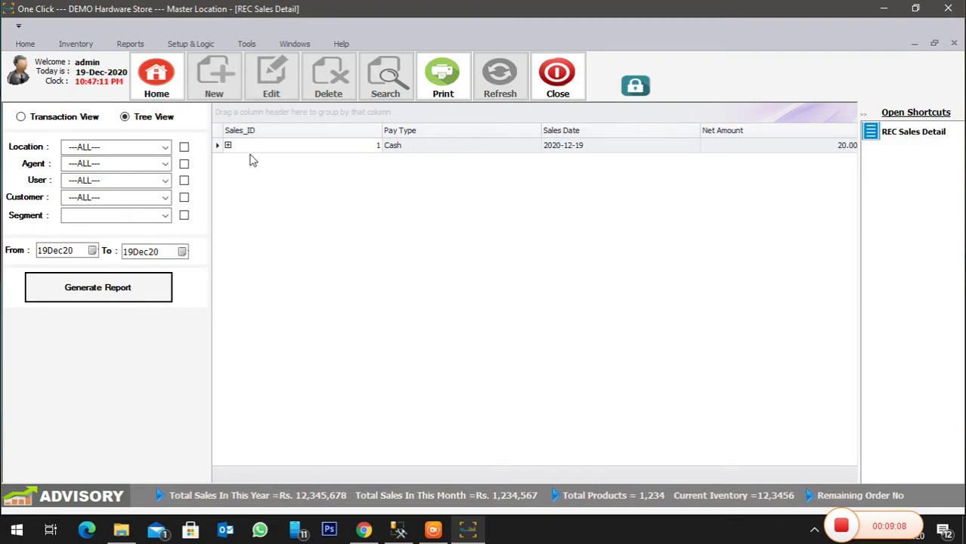
{"action": "left_click", "coordinate": [227, 146]}
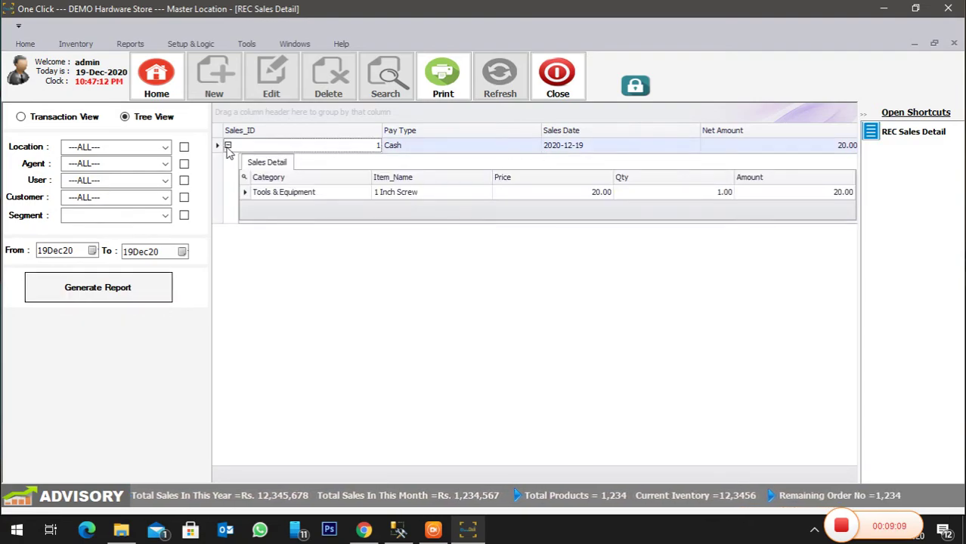
{"action": "left_click", "coordinate": [249, 198]}
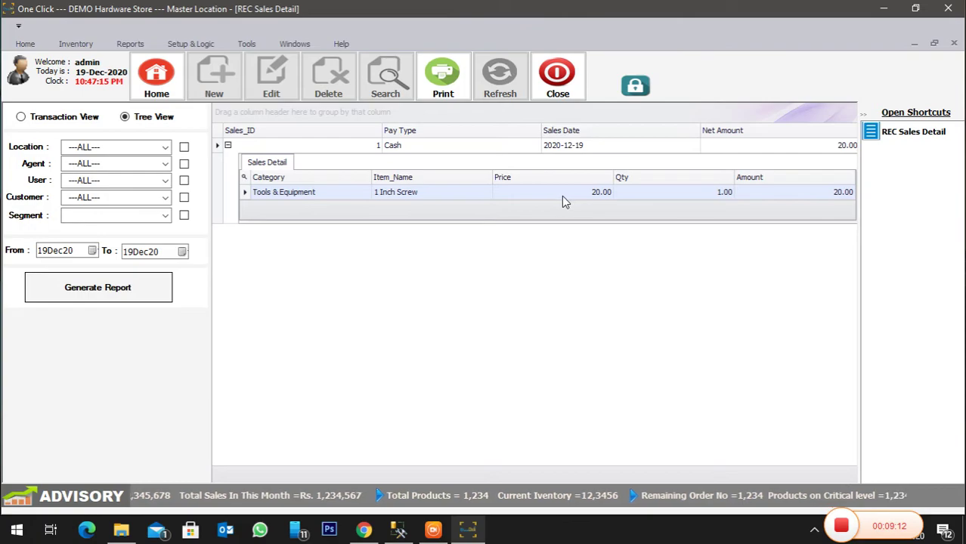
{"action": "left_click", "coordinate": [684, 194]}
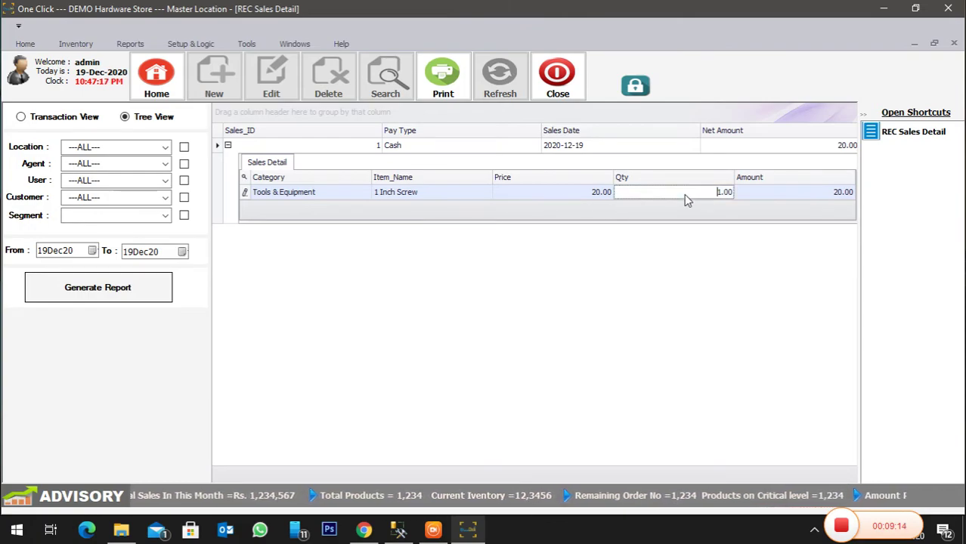
{"action": "left_click", "coordinate": [843, 195]}
{"action": "left_click", "coordinate": [591, 194]}
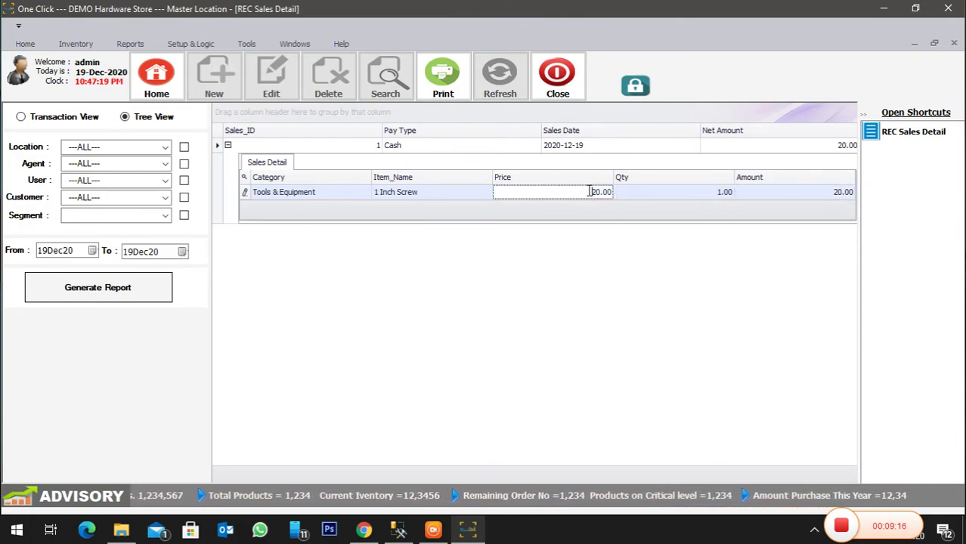
{"action": "left_click", "coordinate": [382, 192]}
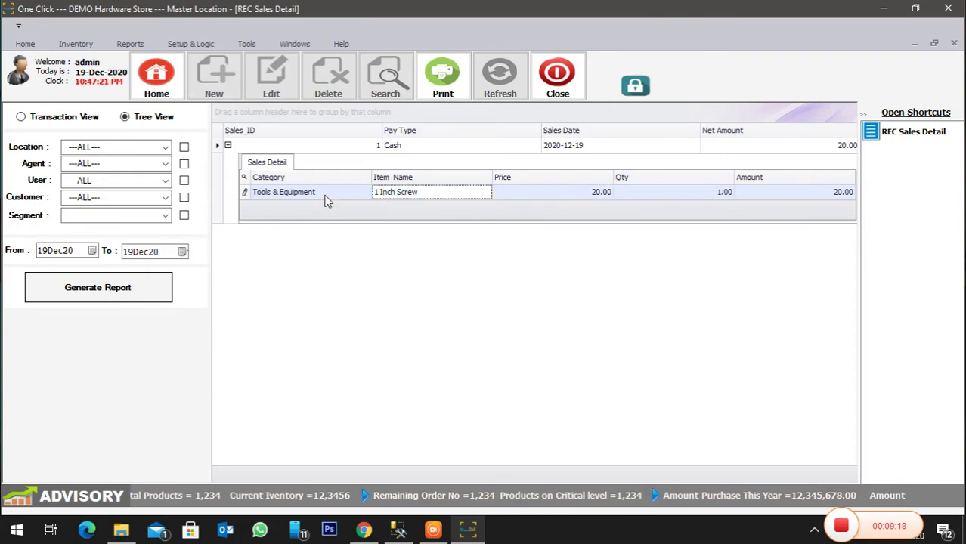
{"action": "left_click", "coordinate": [558, 75]}
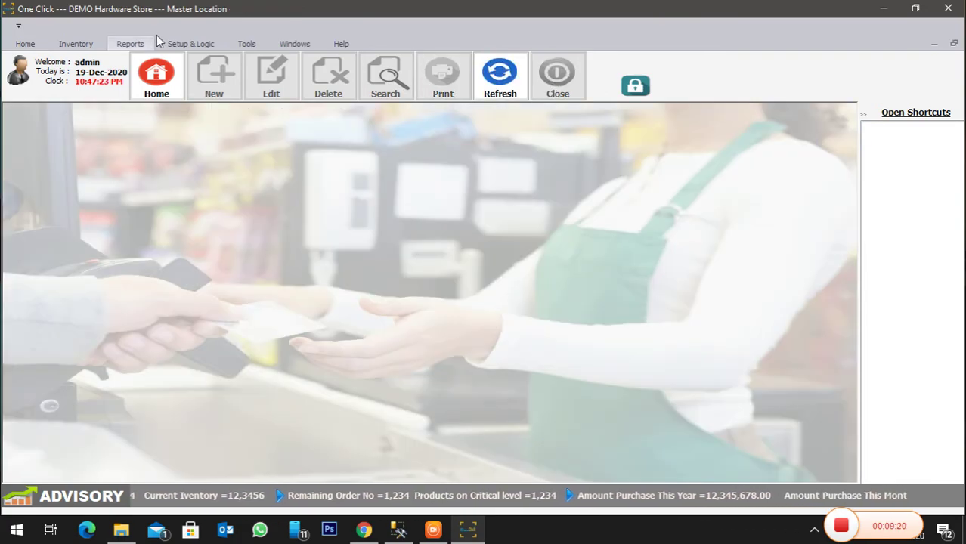
{"action": "left_click", "coordinate": [179, 46]}
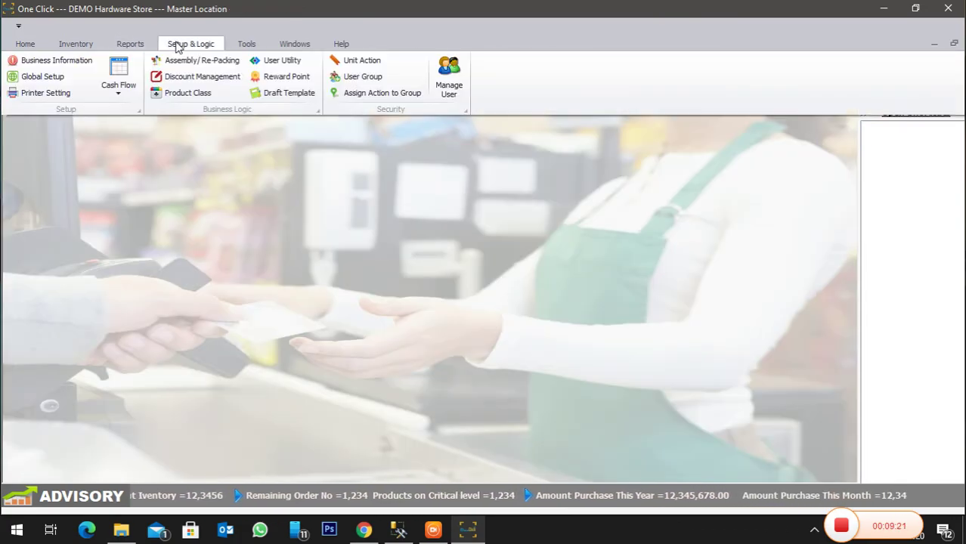
{"action": "left_click", "coordinate": [130, 44]}
{"action": "left_click", "coordinate": [44, 89]}
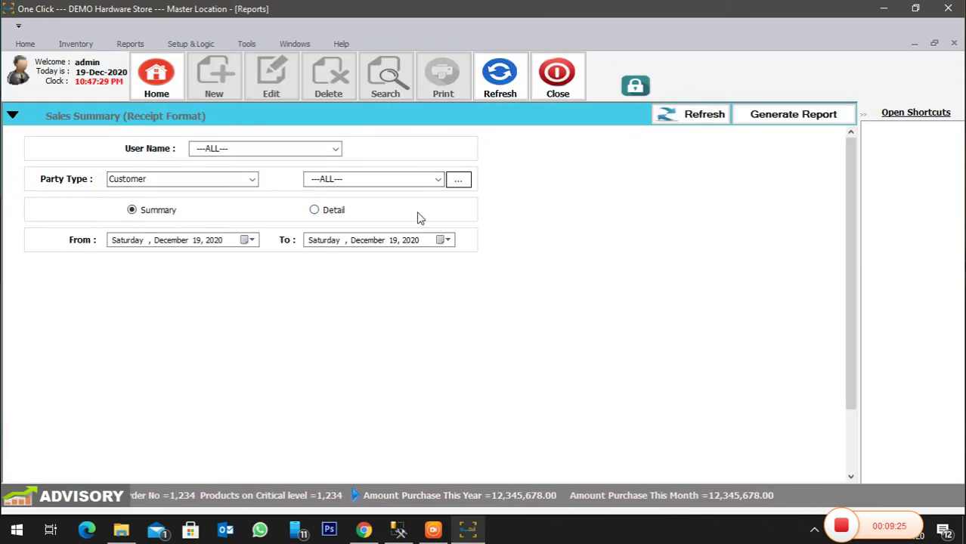
{"action": "left_click", "coordinate": [810, 115]}
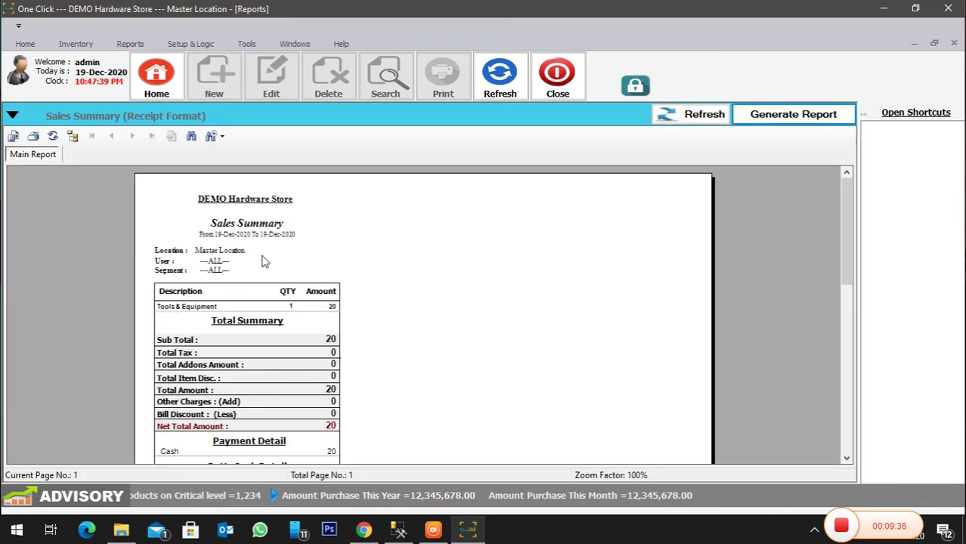
{"action": "scroll", "coordinate": [249, 261], "scroll_direction": "down", "scroll_amount": 3}
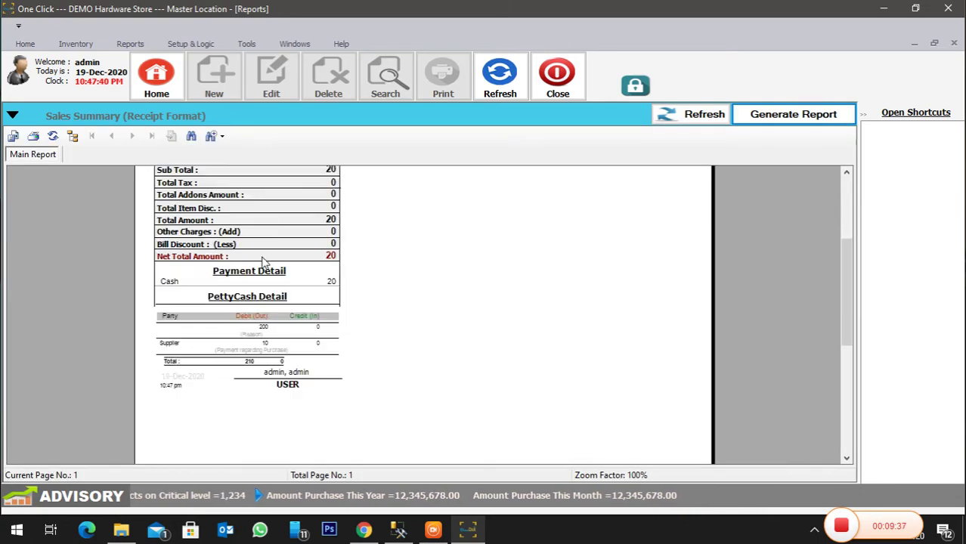
{"action": "left_click", "coordinate": [212, 136]}
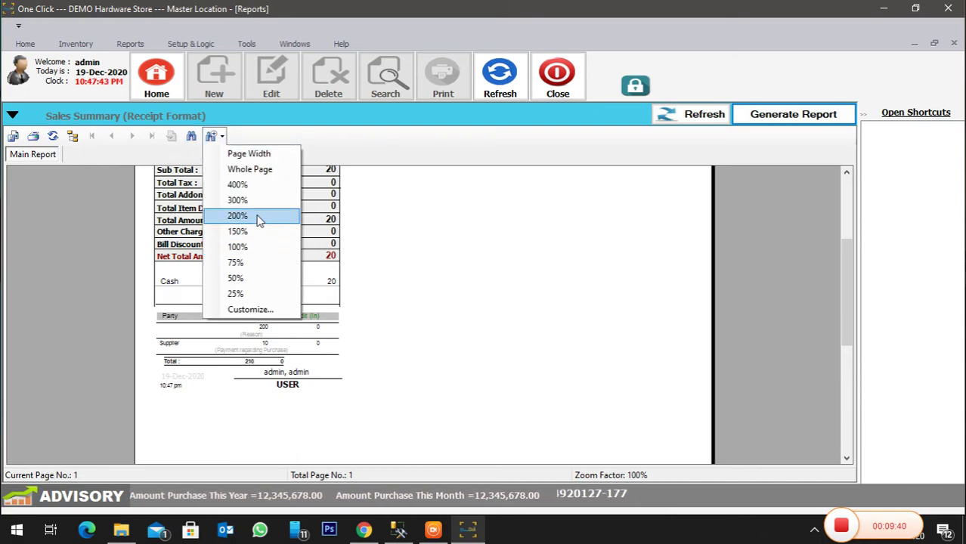
{"action": "left_click", "coordinate": [249, 248]}
{"action": "left_click", "coordinate": [212, 136]}
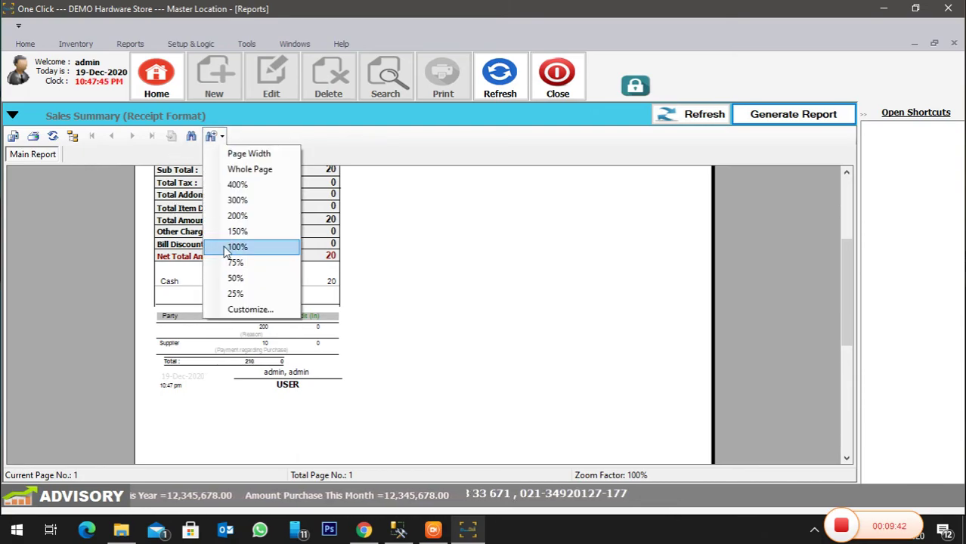
{"action": "left_click", "coordinate": [235, 232]}
{"action": "scroll", "coordinate": [279, 293], "scroll_direction": "down", "scroll_amount": 3}
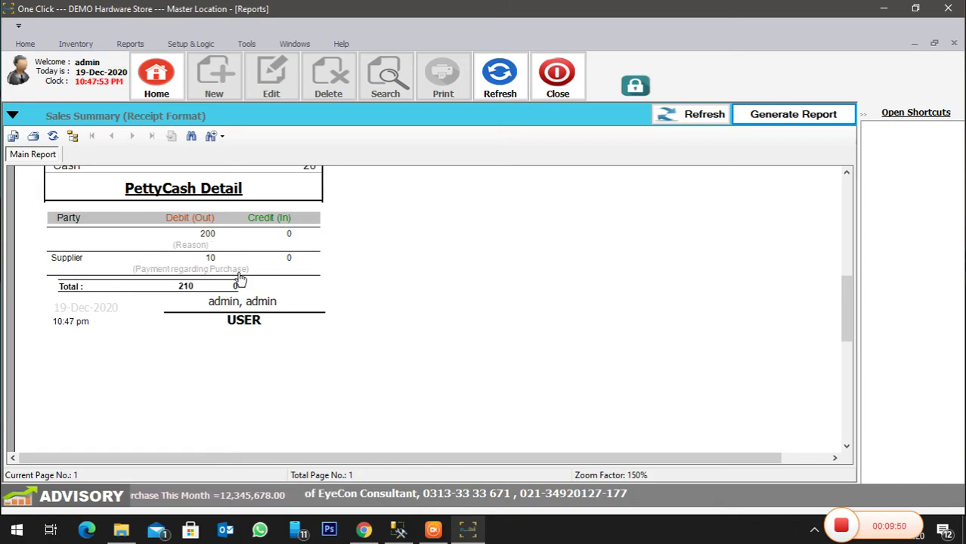
{"action": "scroll", "coordinate": [262, 278], "scroll_direction": "up", "scroll_amount": 6}
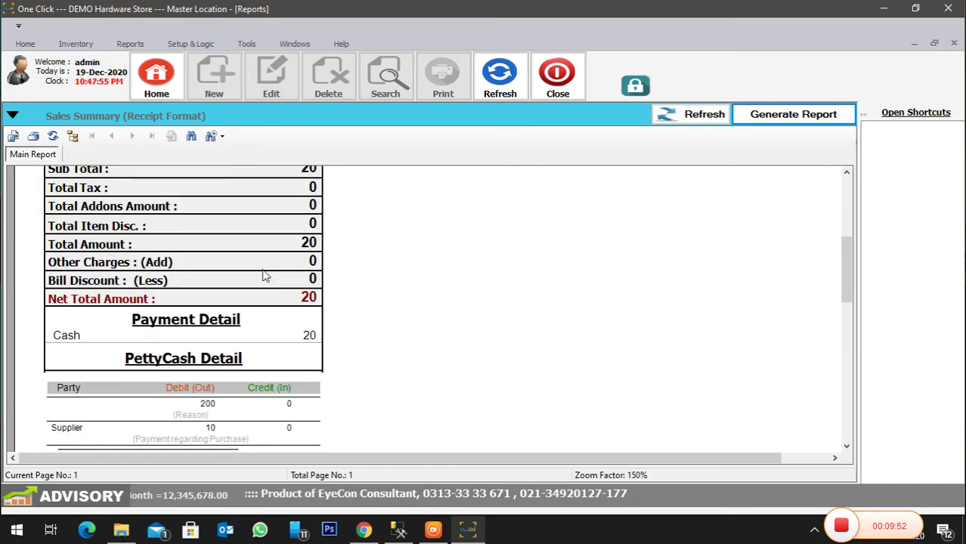
{"action": "scroll", "coordinate": [257, 276], "scroll_direction": "up", "scroll_amount": 2}
{"action": "scroll", "coordinate": [253, 277], "scroll_direction": "down", "scroll_amount": 4}
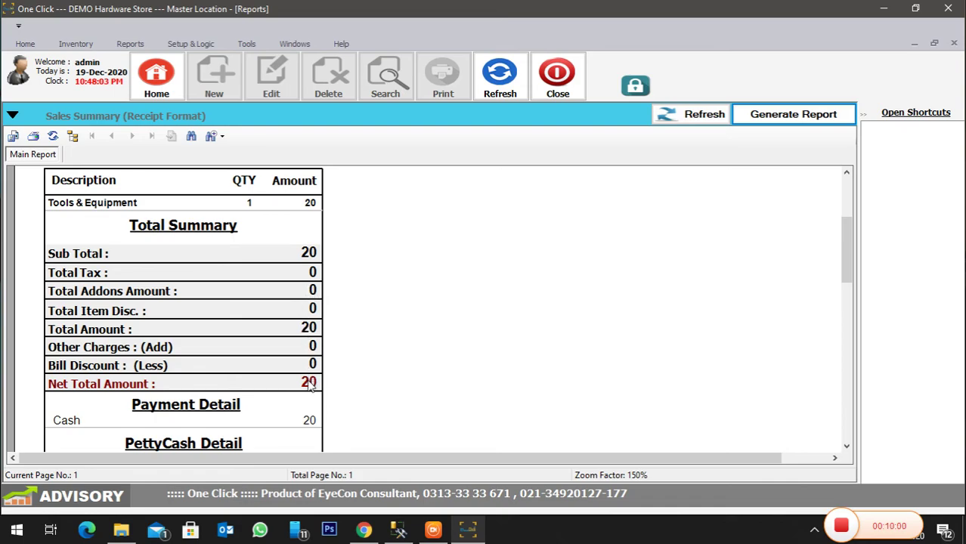
{"action": "left_click", "coordinate": [557, 76]}
- Switch the ribbon from the Inventory commands back to the Home commands
{"action": "left_click", "coordinate": [83, 47]}
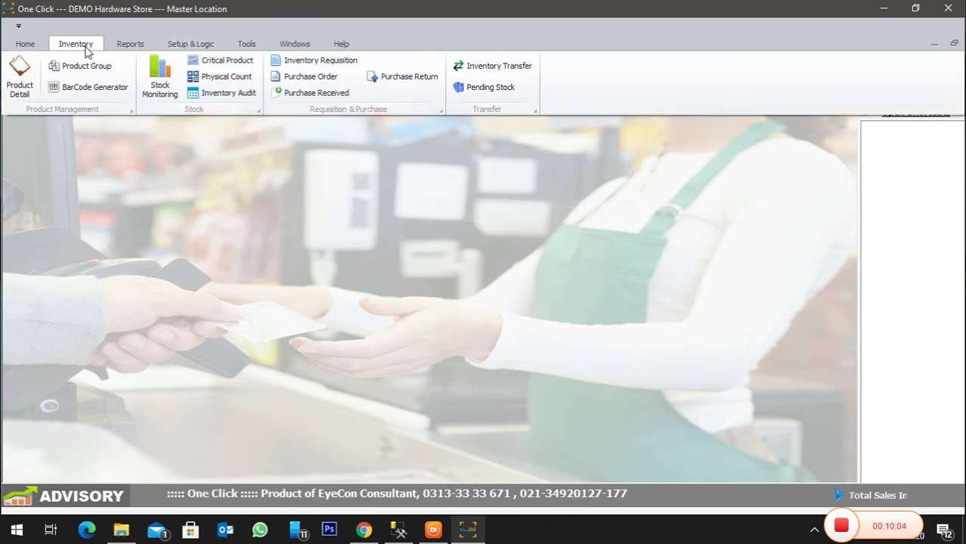
{"action": "left_click", "coordinate": [35, 47]}
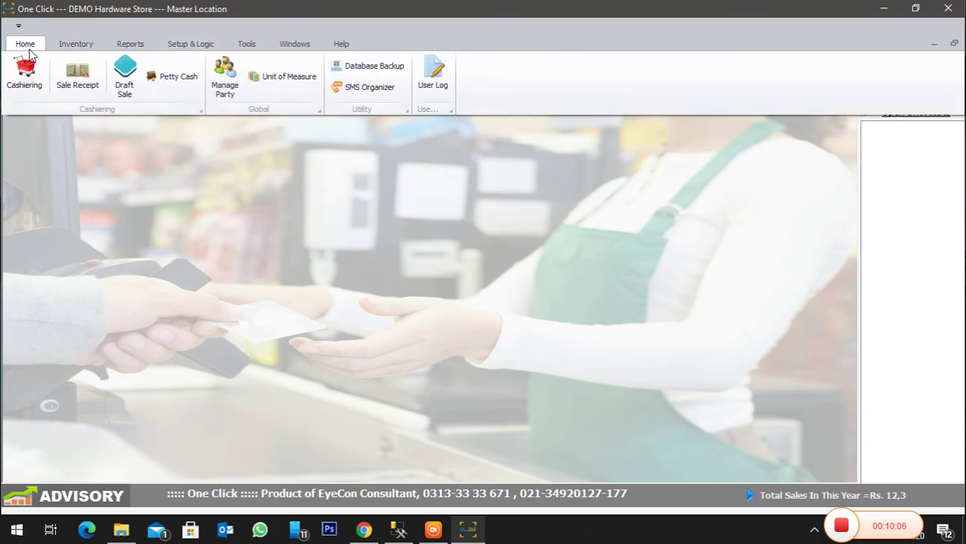